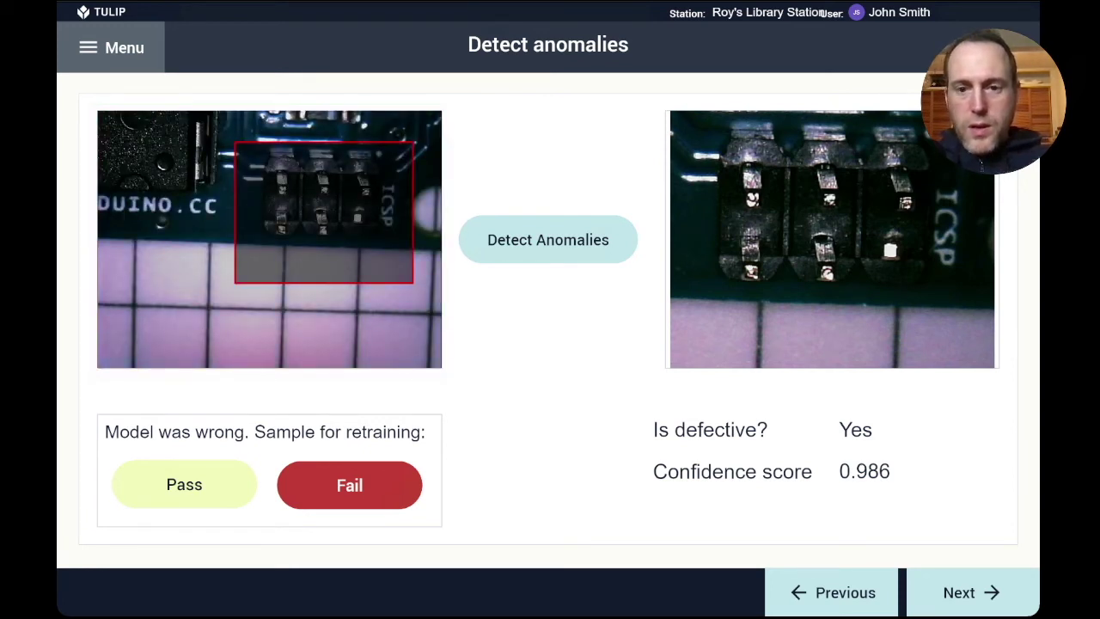
Step: Run anomaly detection on the ICSP header area of the board in the camera view
click(547, 239)
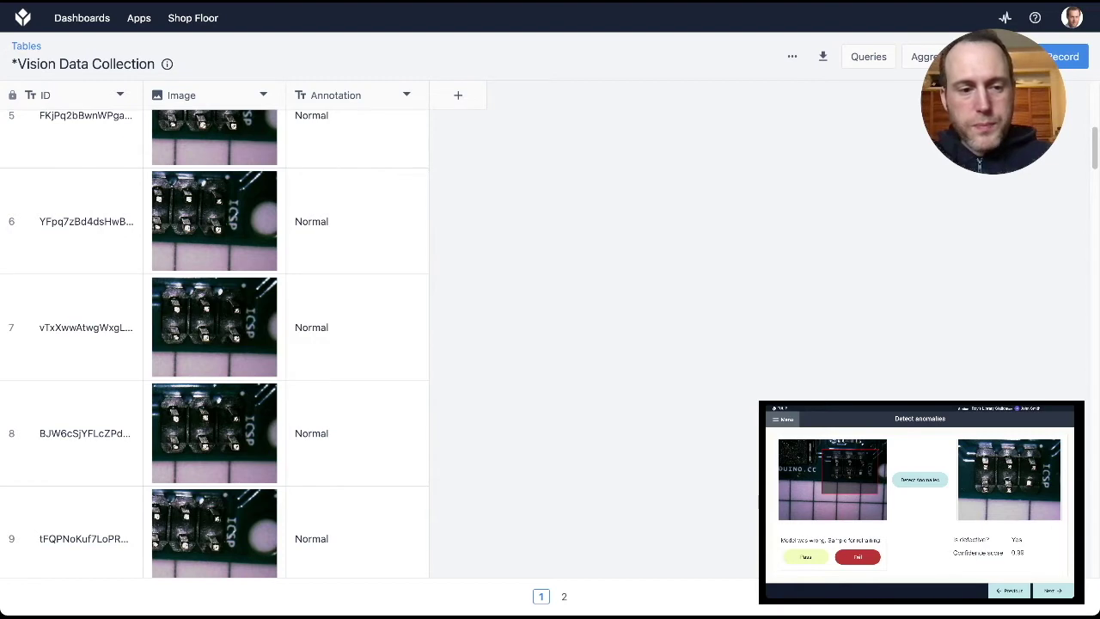
Step: Review the sample images and their Normal and Anomaly annotations in the Vision Data Collection table
scroll(215, 343, down, 3)
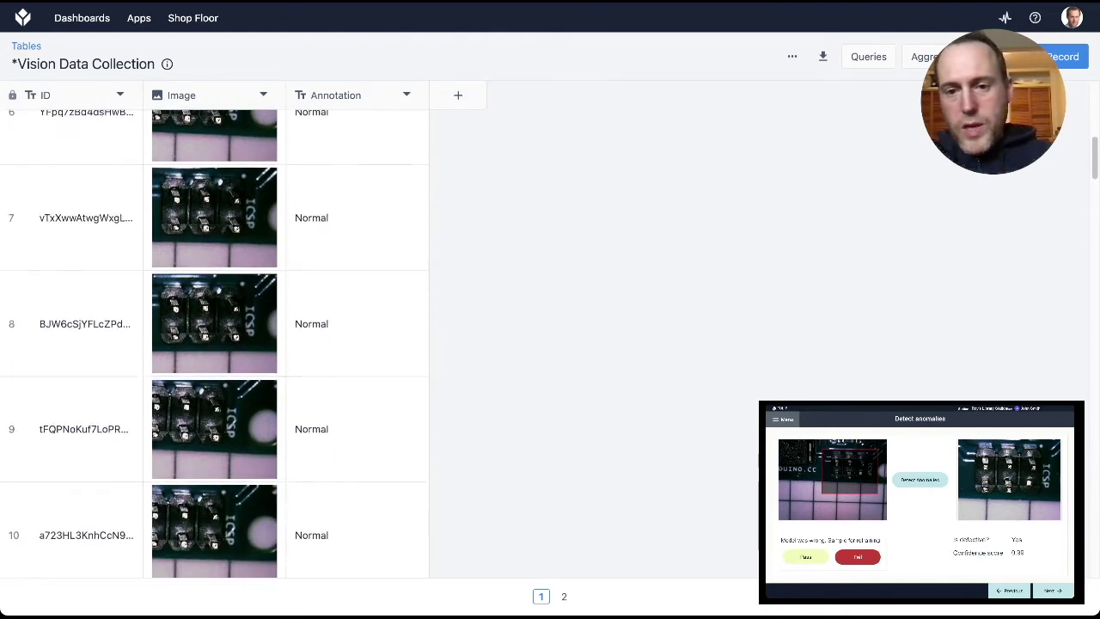
scroll(215, 343, down, 10)
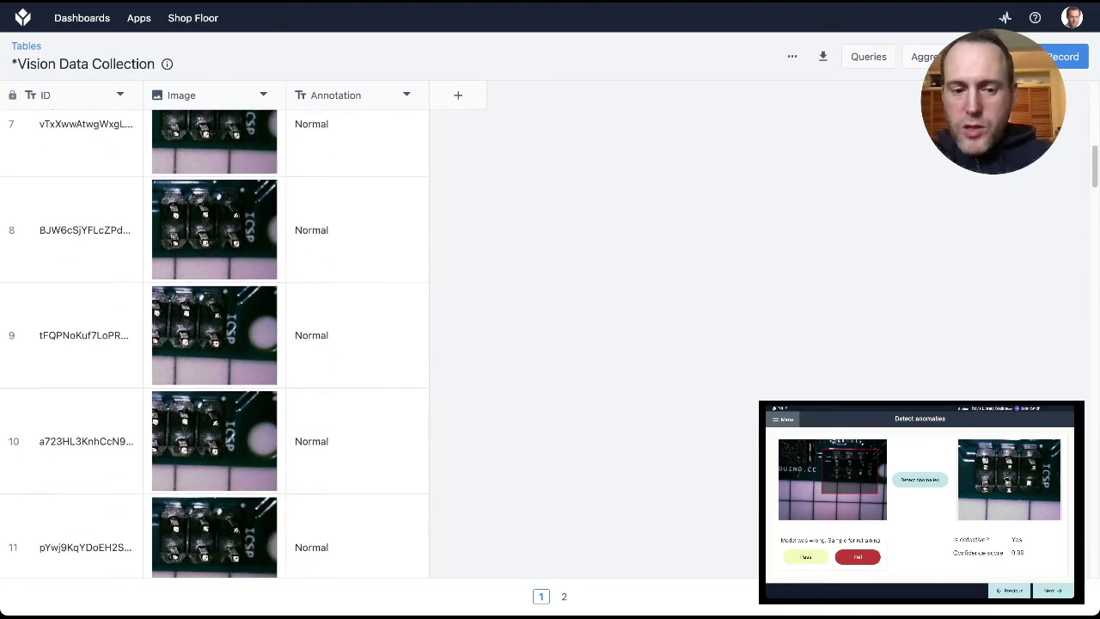
scroll(214, 344, down, 2)
scroll(215, 344, up, 1)
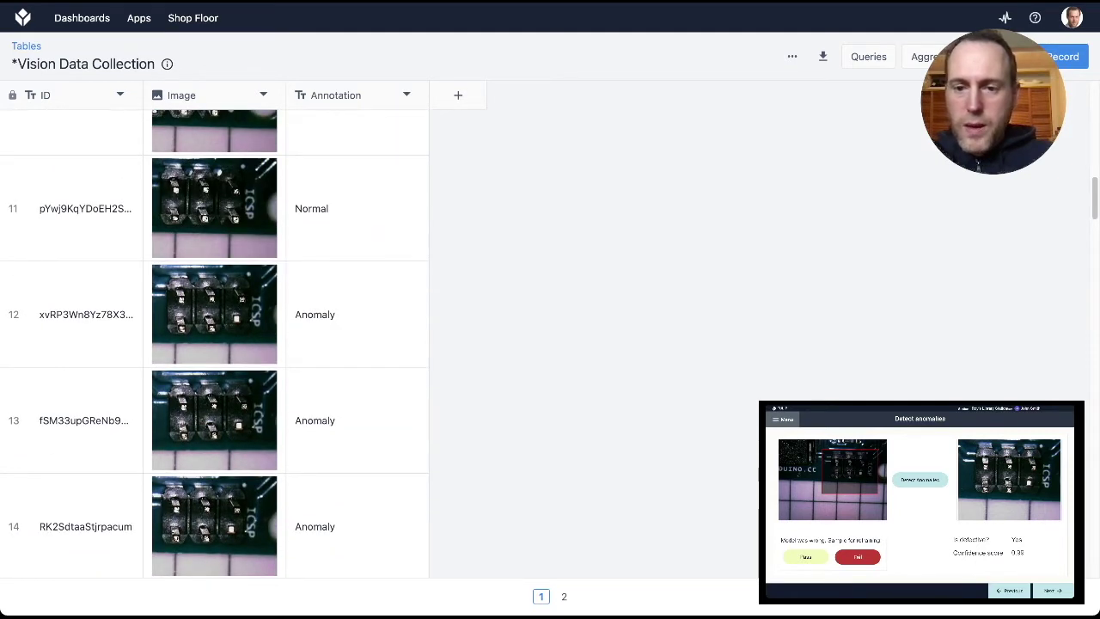
scroll(215, 344, up, 1)
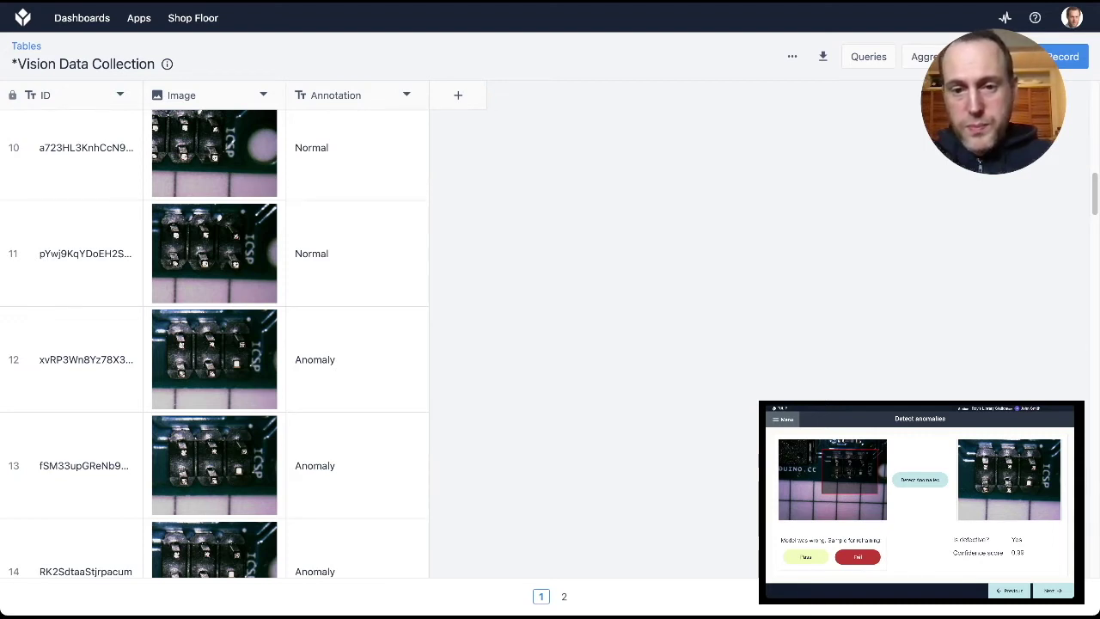
Step: Export the Vision Data Collection table as an image dataset, with Image as the image source and Annotation as the label source
click(792, 57)
click(717, 214)
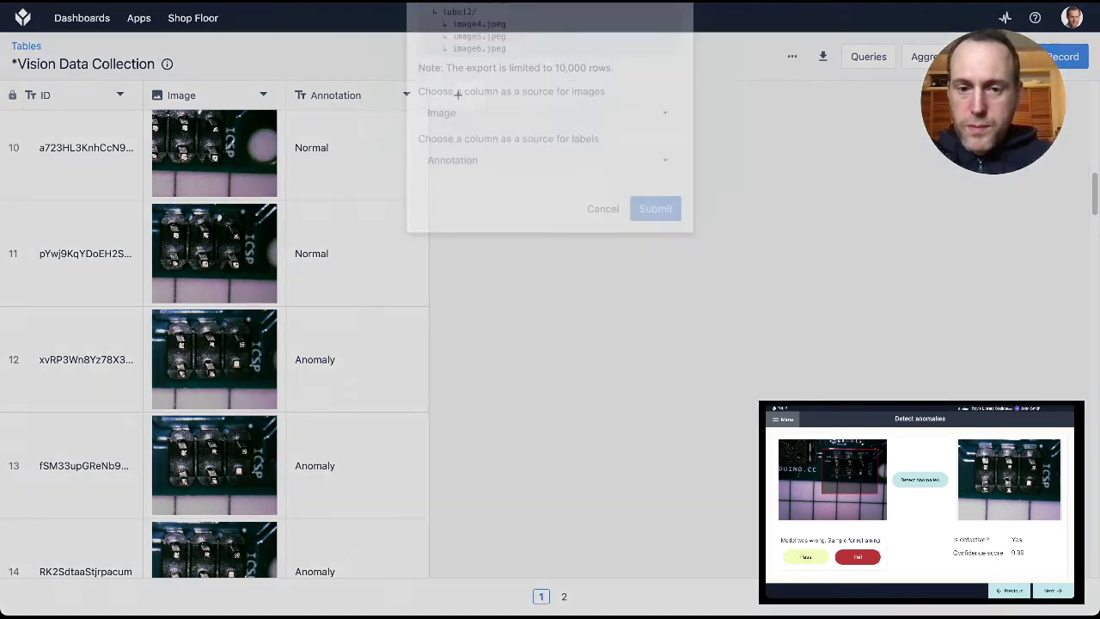
click(550, 436)
click(454, 456)
click(656, 483)
key(Return)
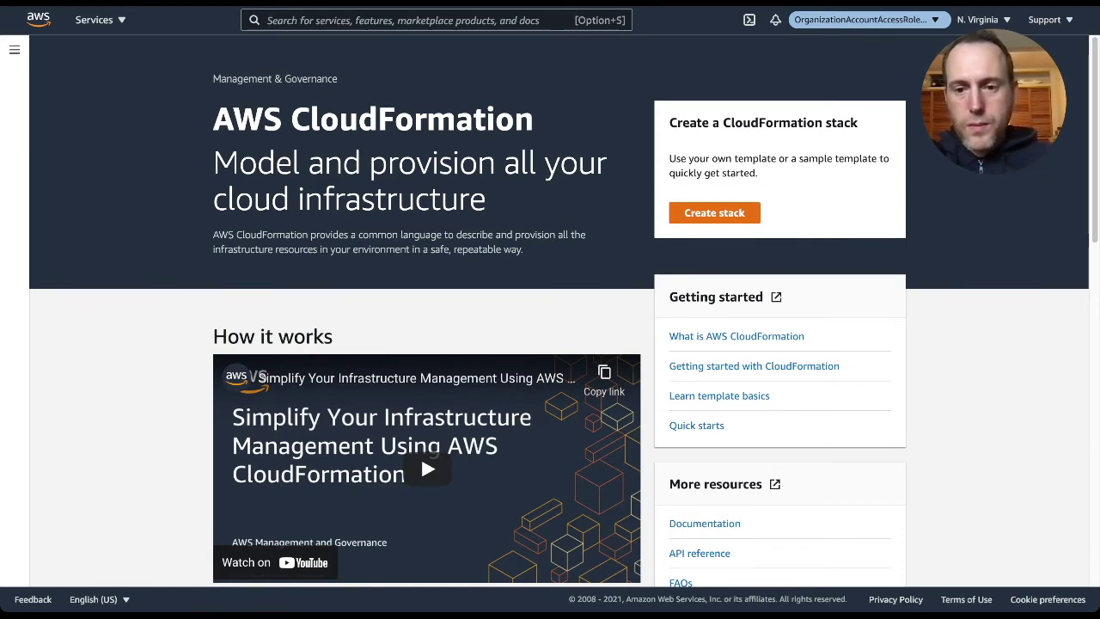
Step: Start a new stack in AWS CloudFormation from the uploaded template file LfVstack.yaml
click(714, 212)
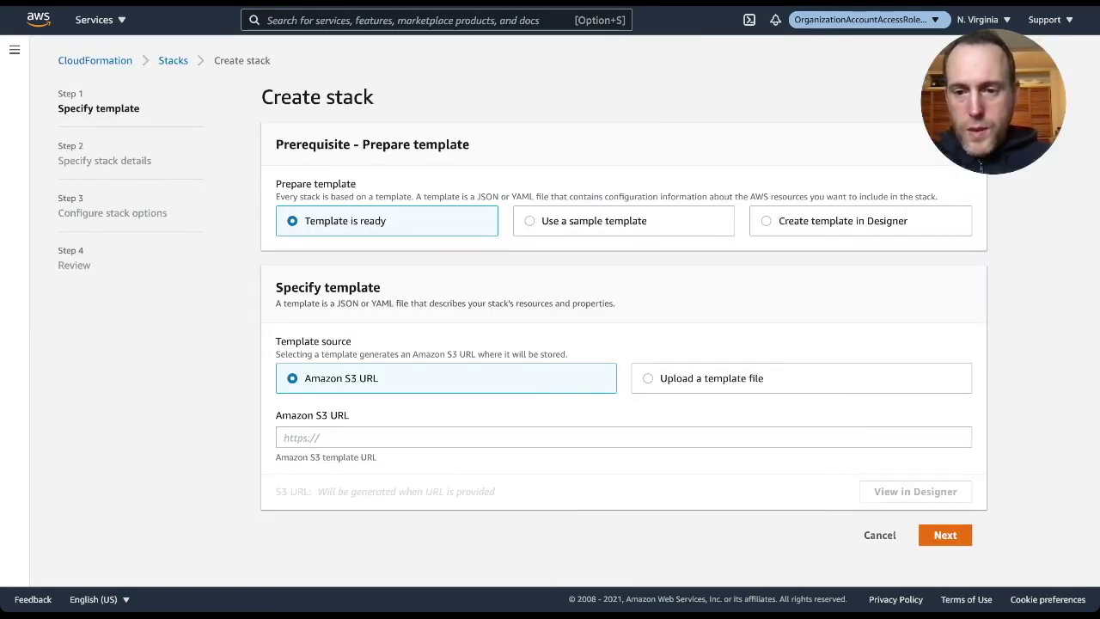
click(712, 378)
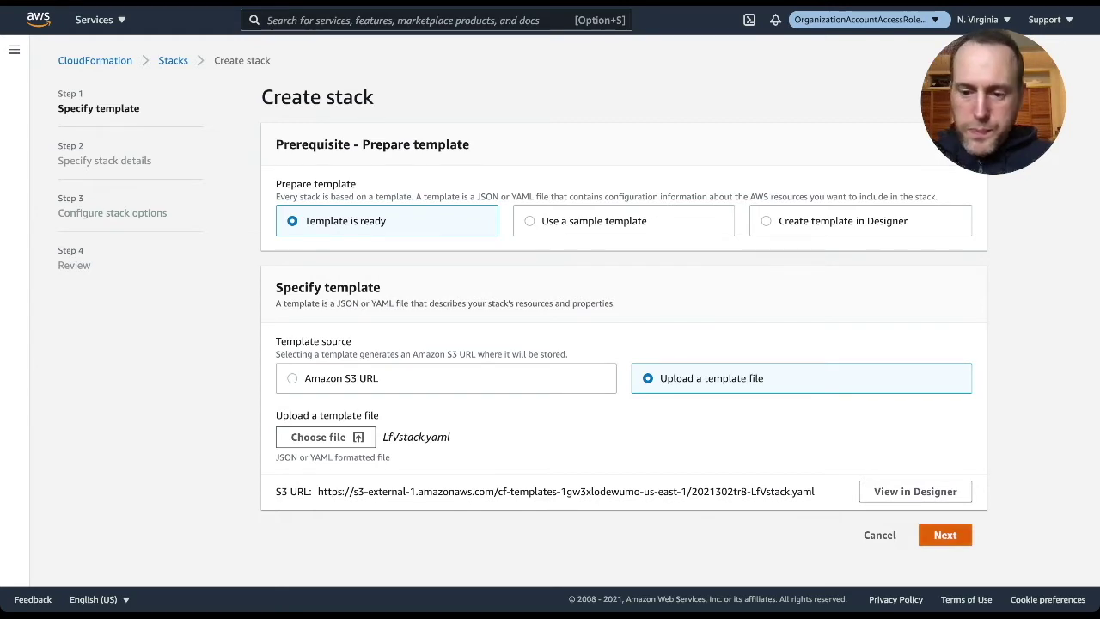
click(945, 535)
Step: Name the stack LookoutForVisionWithTulip
click(516, 206)
text(Lookout for Vision with Tulip)
click(338, 206)
key(BackSpace)
key(BackSpace)
key(BackSpace)
key(BackSpace)
text(For)
key(Delete)
click(376, 206)
key(BackSpace)
key(BackSpace)
text(W)
click(391, 206)
key(BackSpace)
Step: Create the stack with the default stack options, acknowledging the creation of IAM resources, and open its outputs
click(959, 434)
scroll(957, 516, down, 10)
click(957, 565)
scroll(945, 515, down, 15)
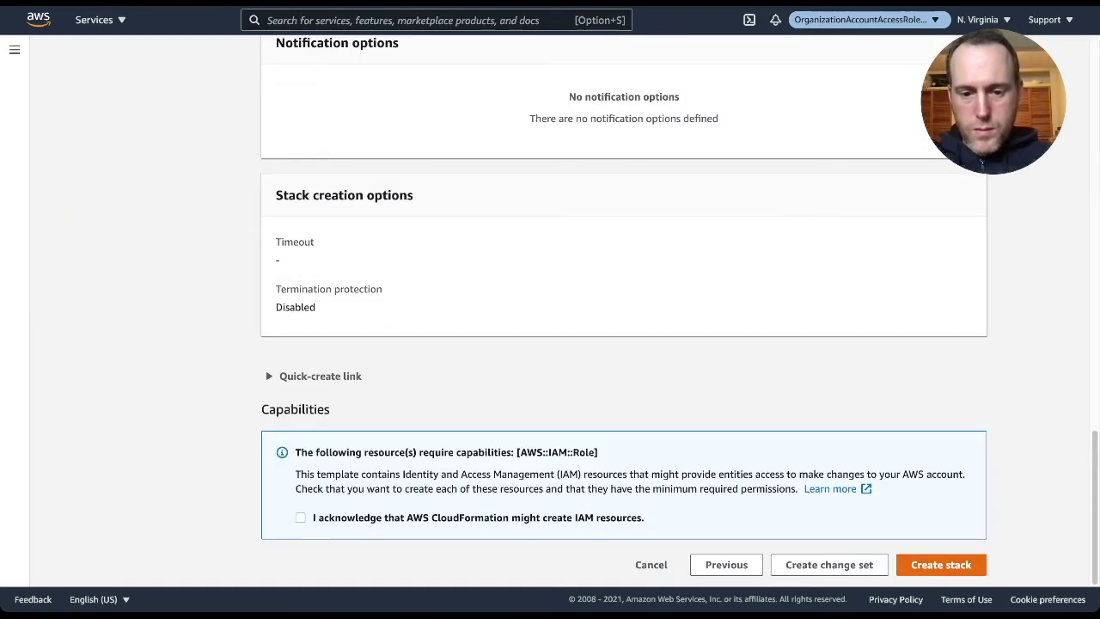
click(300, 517)
click(941, 565)
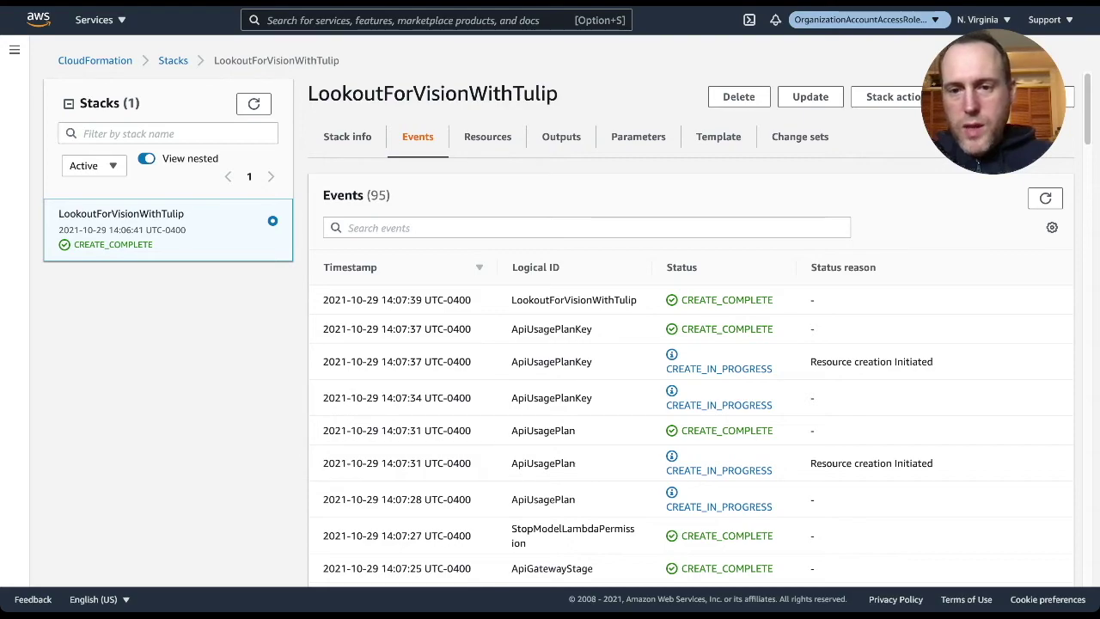
click(561, 137)
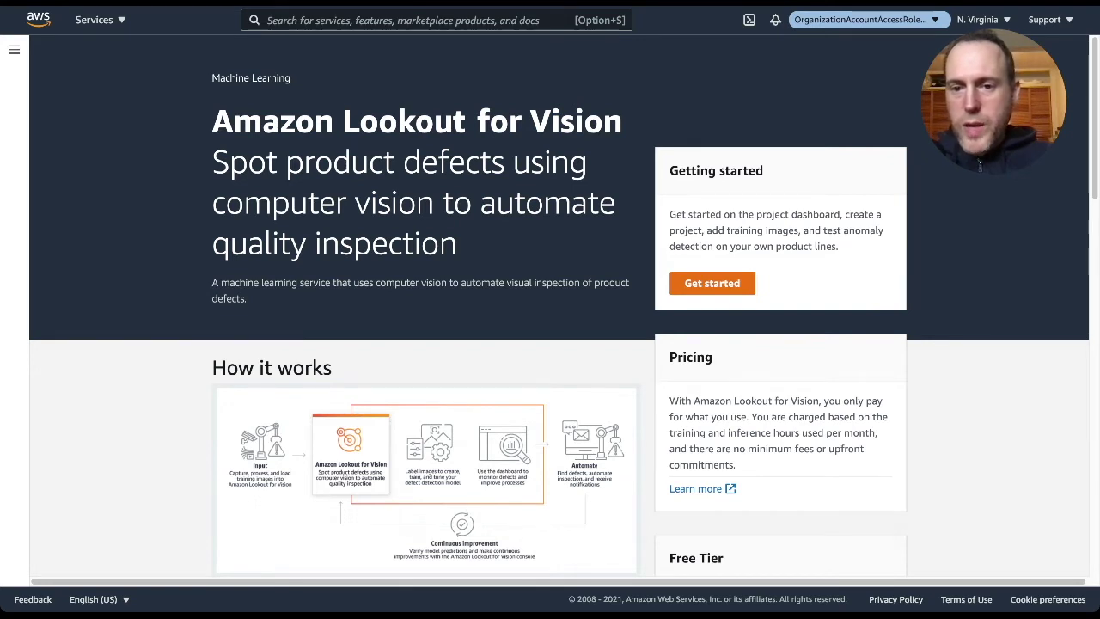
Step: Open the LfVCFT project from the Amazon Lookout for Vision dashboard and review its workflow and details
click(712, 282)
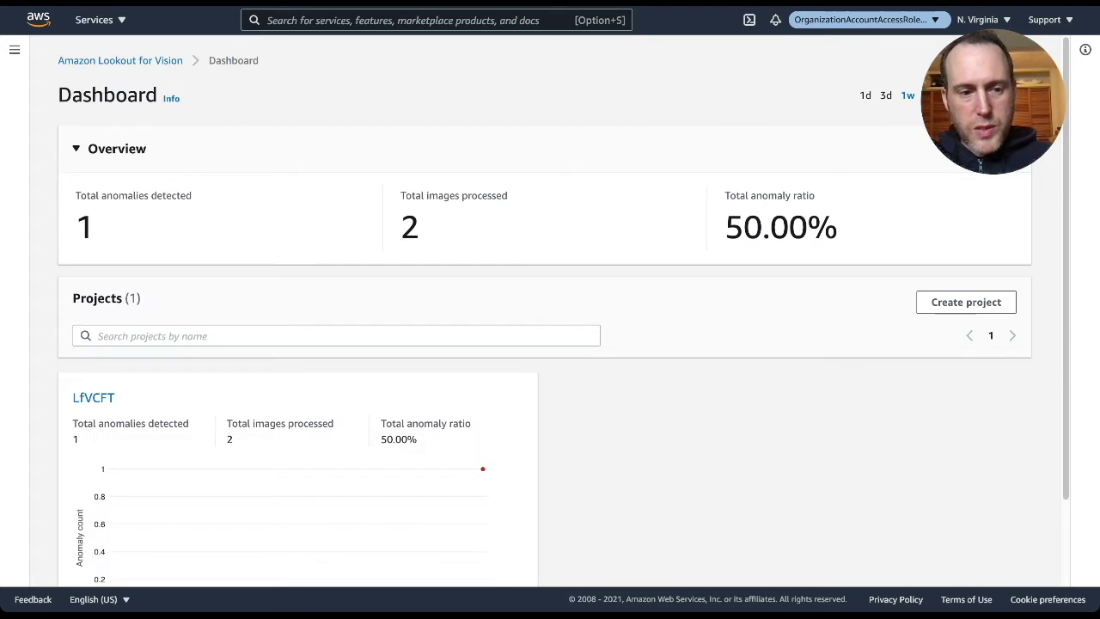
scroll(550, 344, down, 2)
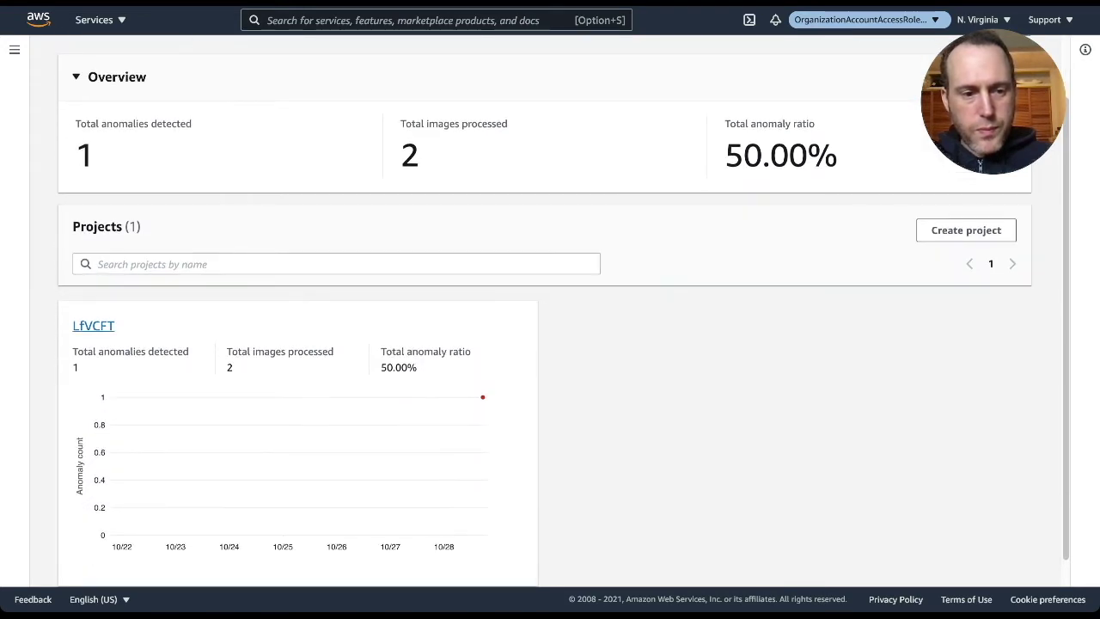
click(86, 323)
scroll(562, 309, down, 1)
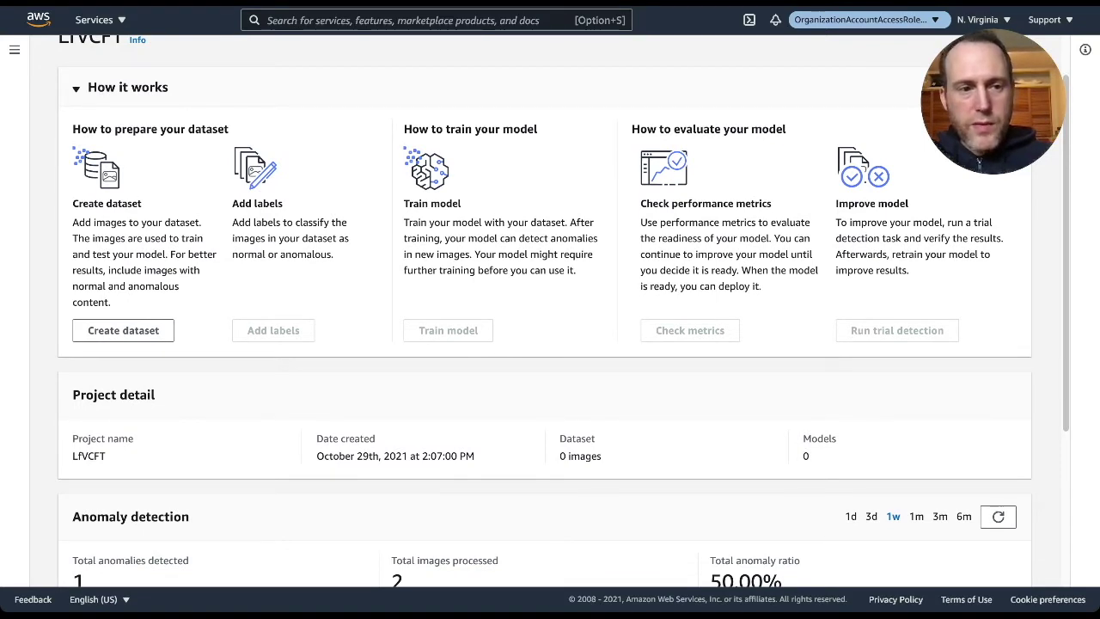
scroll(550, 309, up, 1)
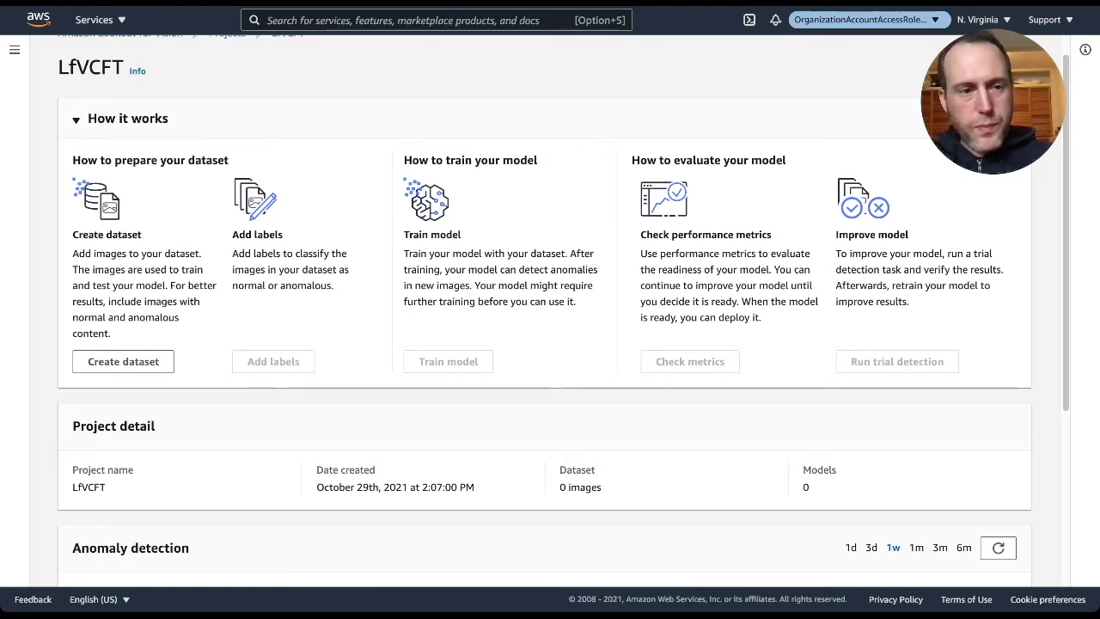
click(95, 19)
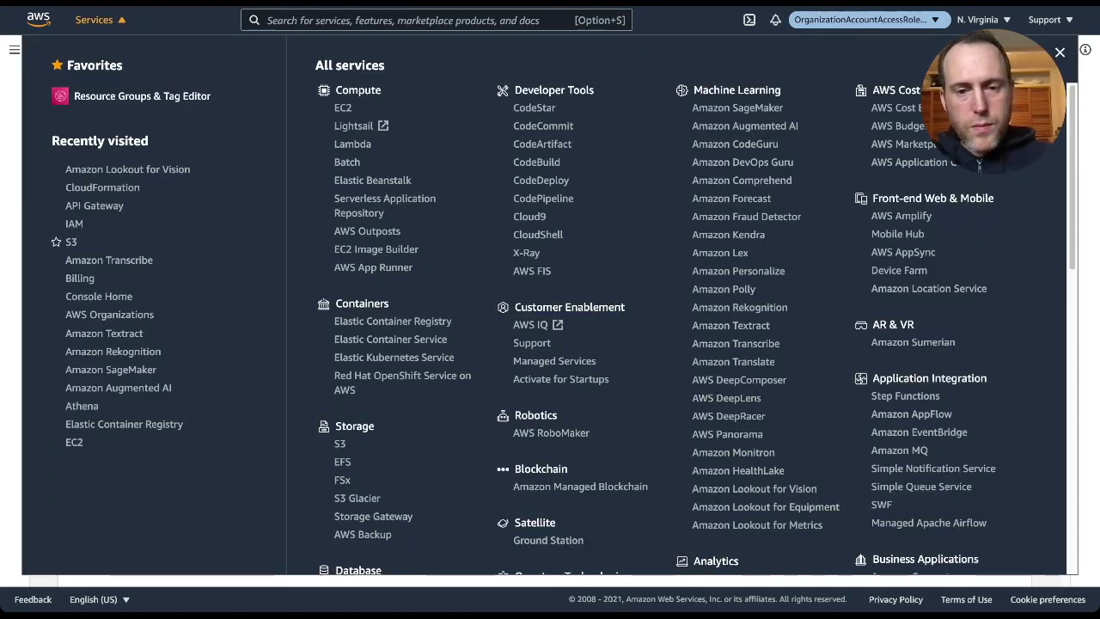
click(72, 242)
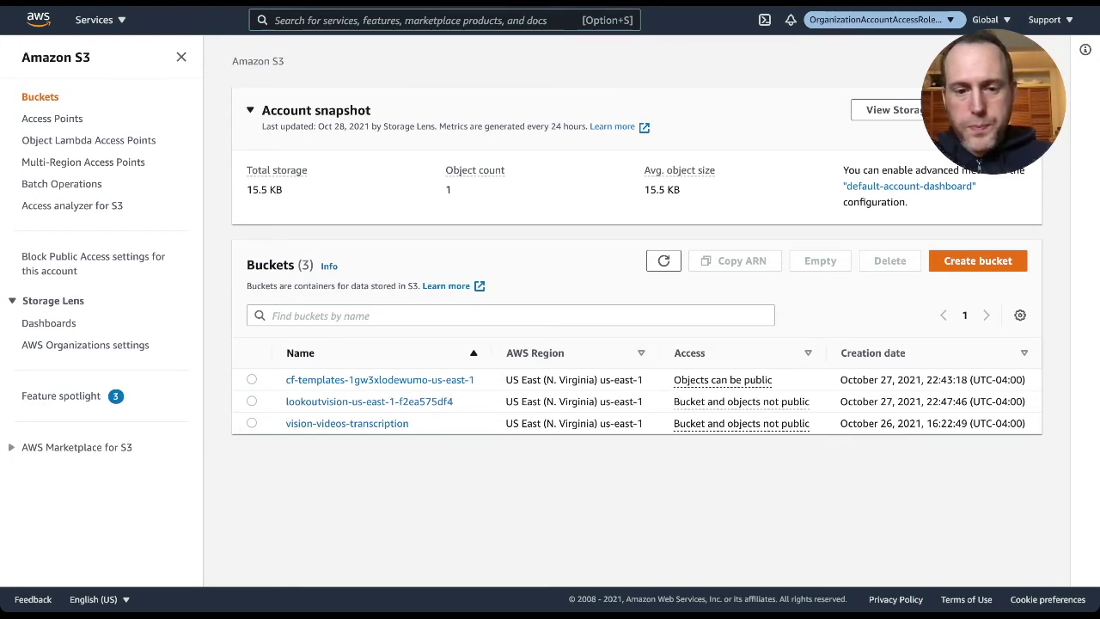
click(370, 401)
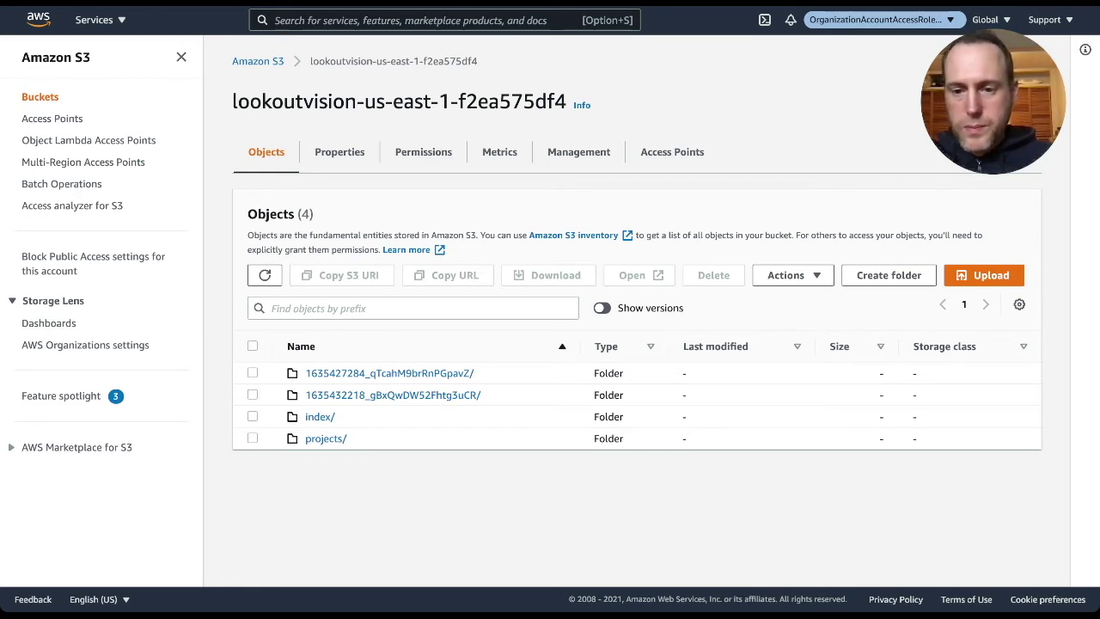
click(984, 275)
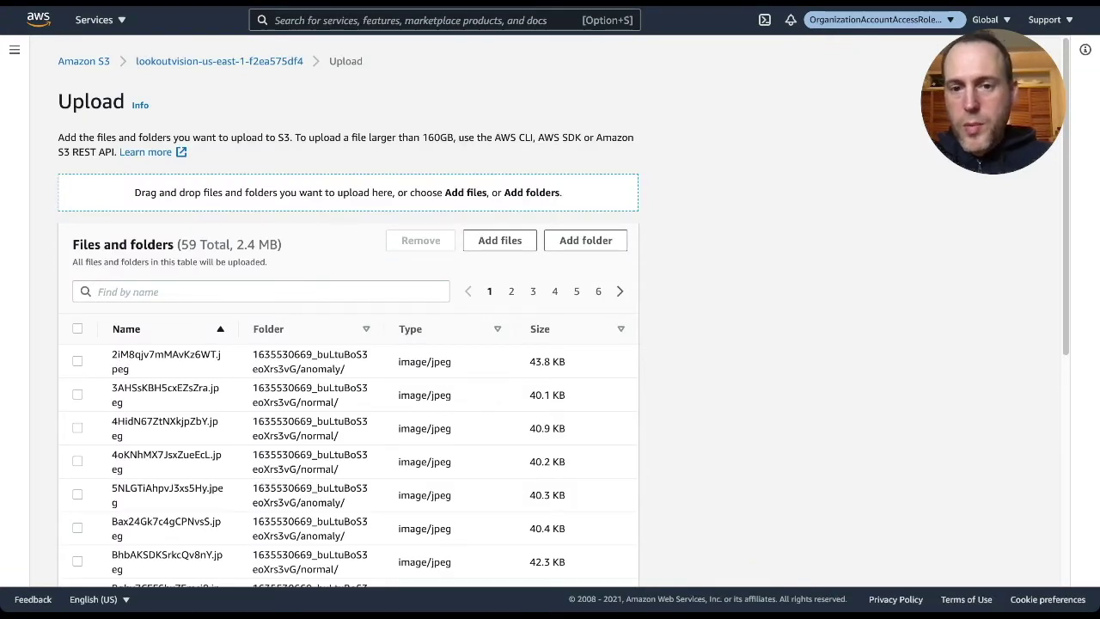
scroll(550, 309, down, 5)
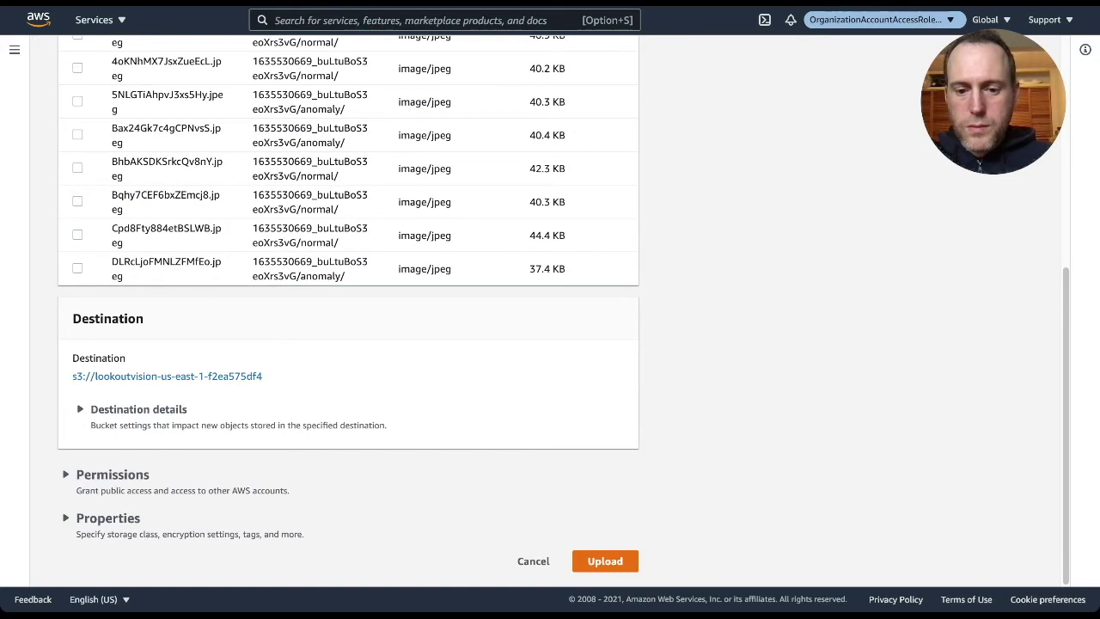
click(605, 560)
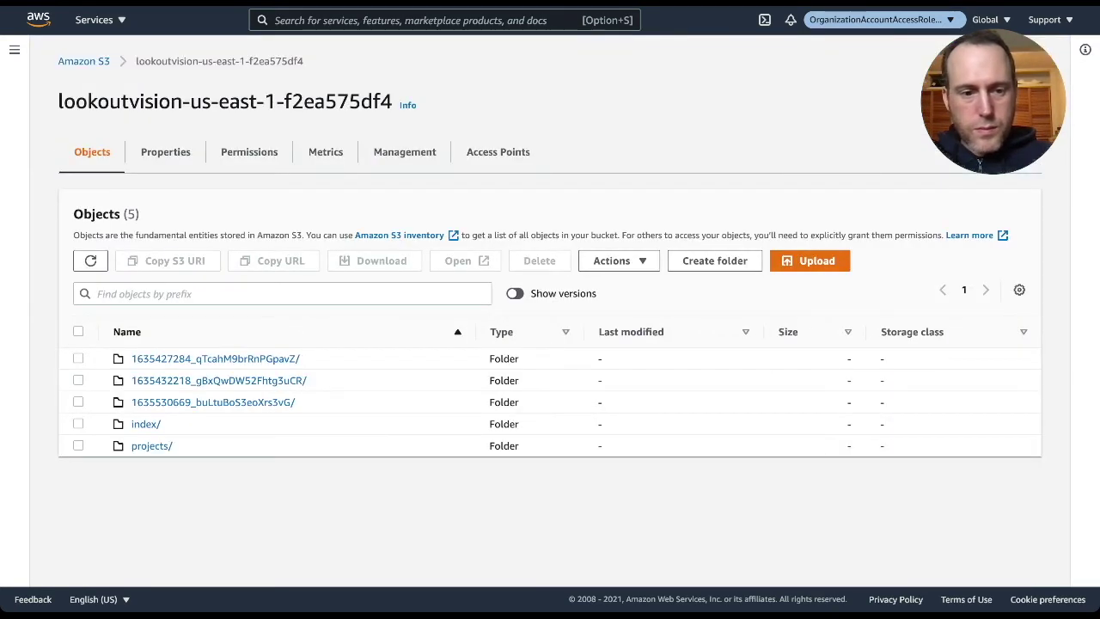
click(78, 358)
click(168, 261)
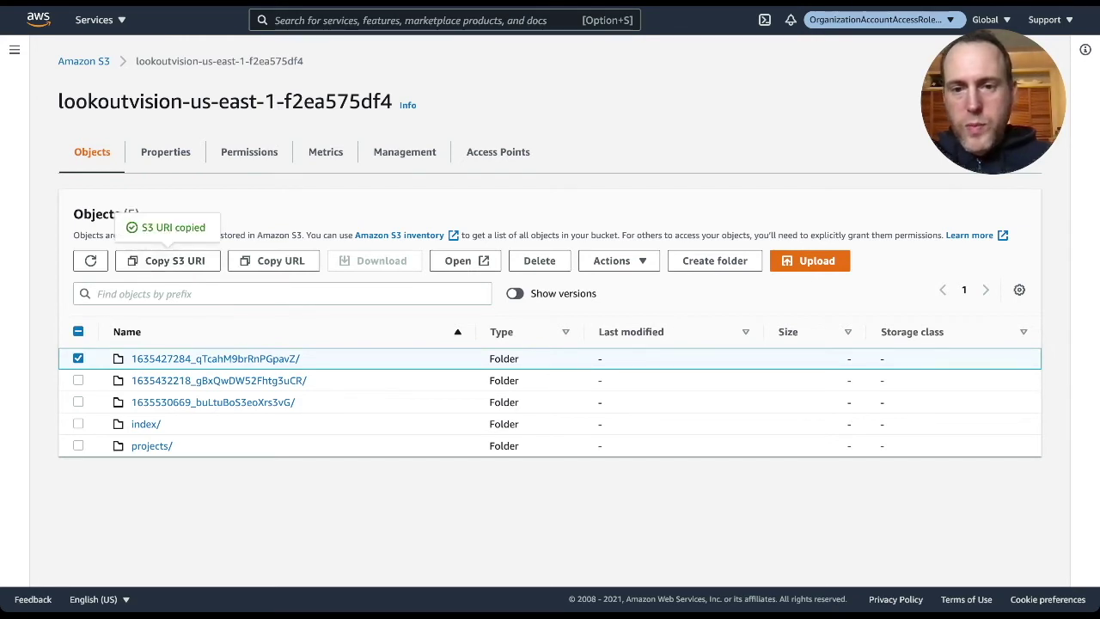
click(100, 20)
click(128, 186)
click(713, 283)
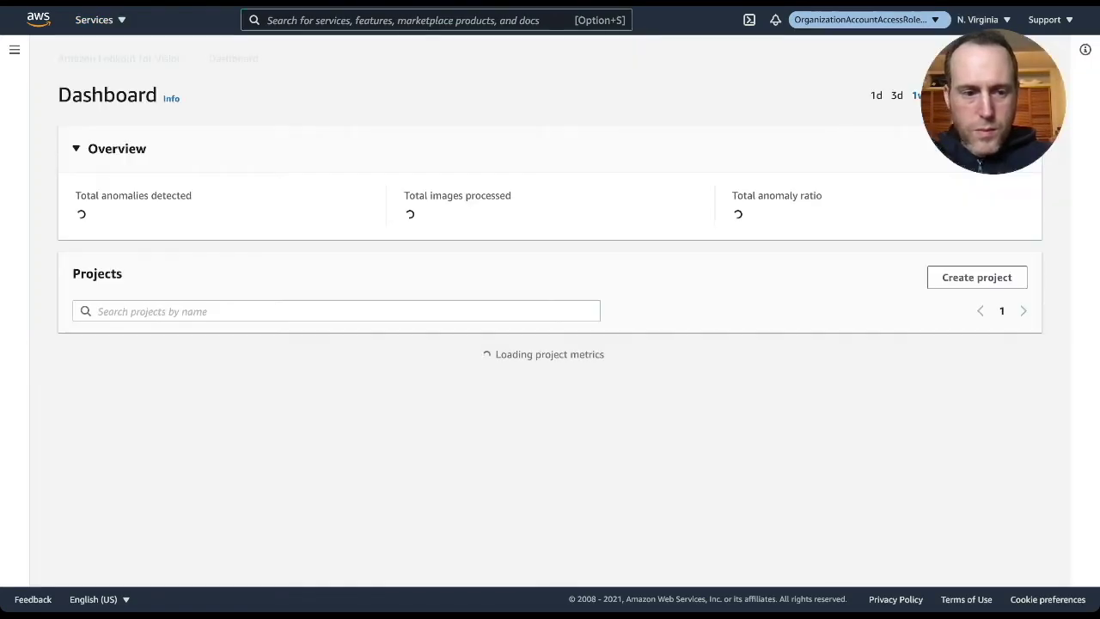
click(92, 395)
click(123, 388)
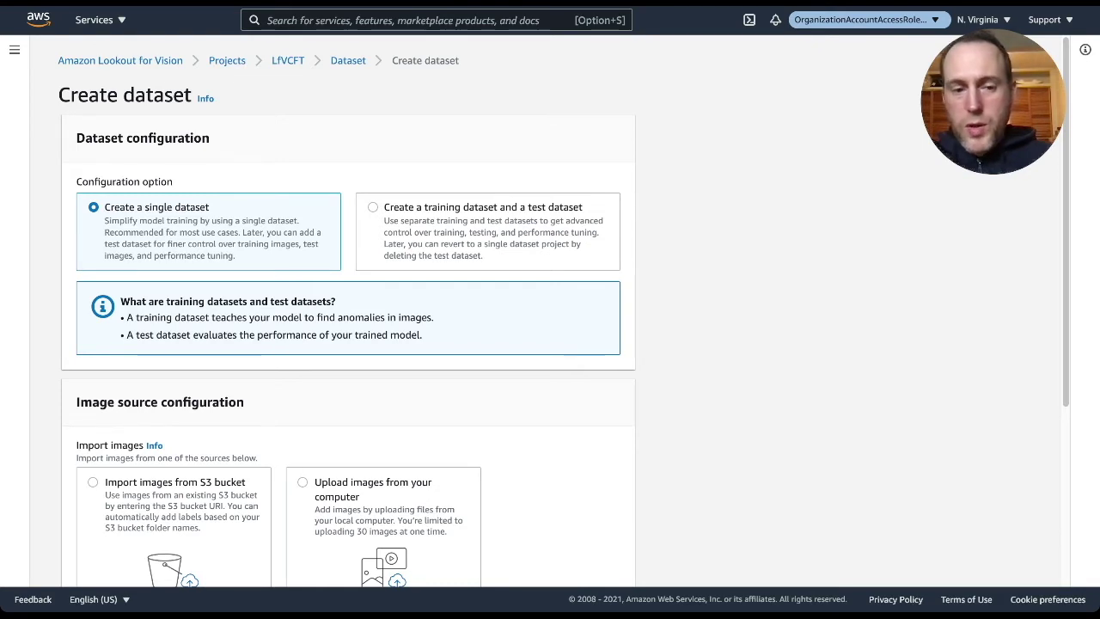
Step: Create a single dataset with images imported from the copied S3 URI, automatically attaching labels based on the folder name
scroll(550, 310, down, 3)
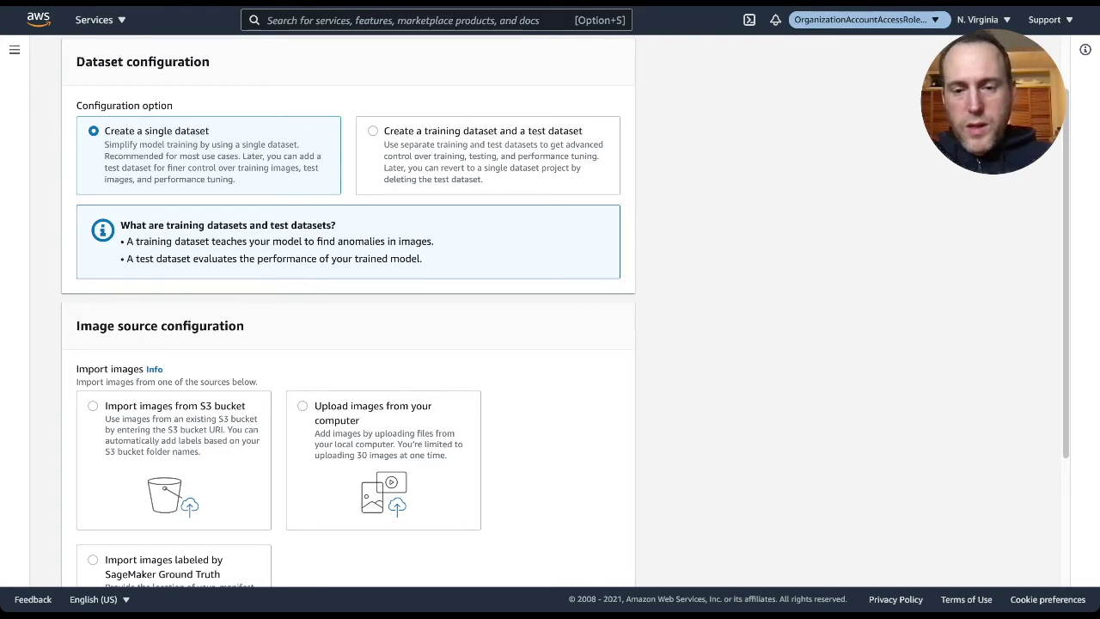
click(93, 406)
scroll(550, 309, down, 5)
click(275, 414)
key(super+v)
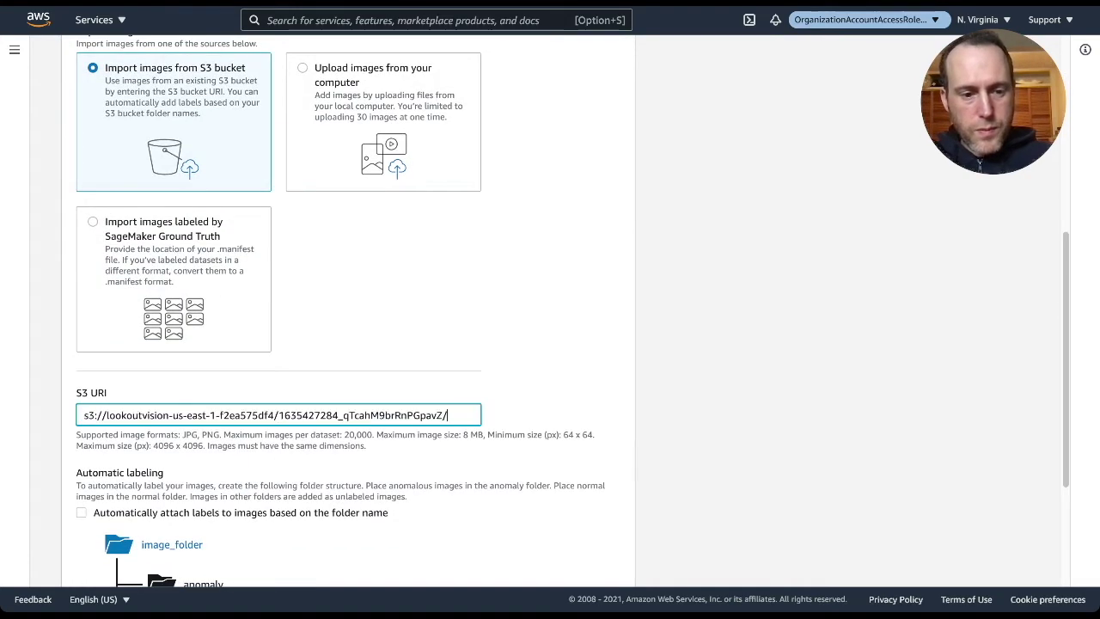
scroll(550, 309, down, 3)
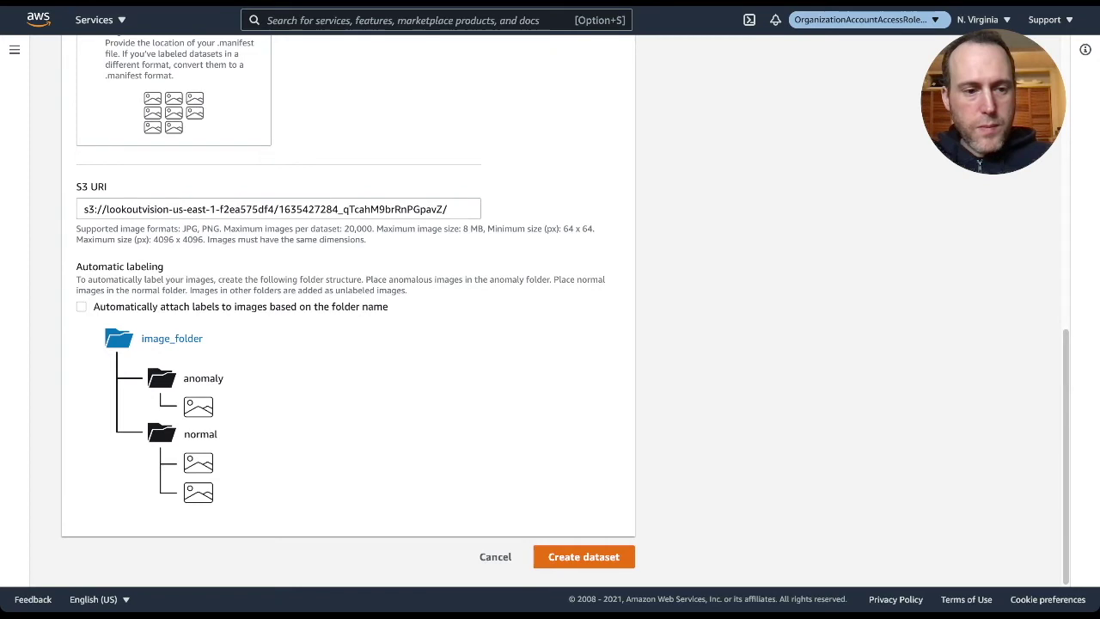
click(80, 307)
click(583, 557)
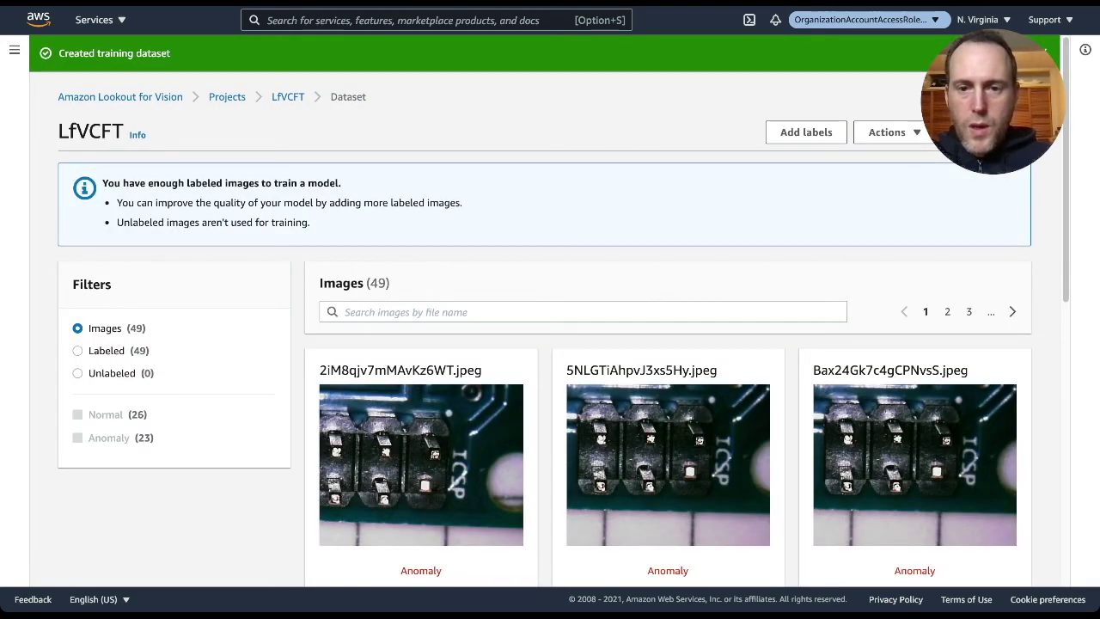
Step: Train a model on the labeled LfVCFT dataset with default encryption and no tags
scroll(549, 343, down, 3)
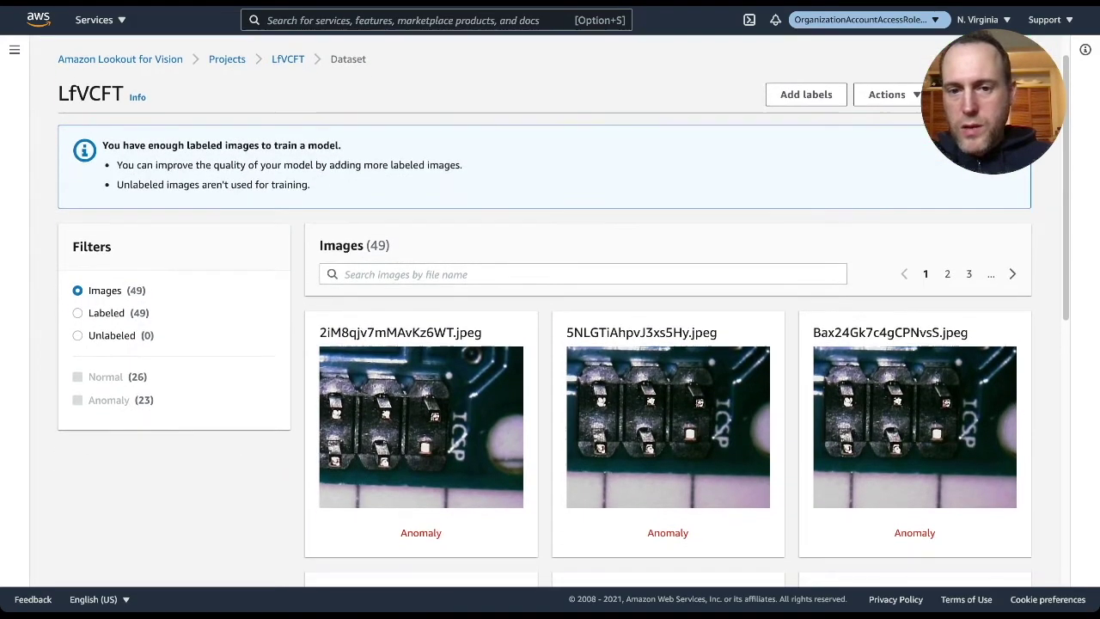
scroll(550, 344, up, 2)
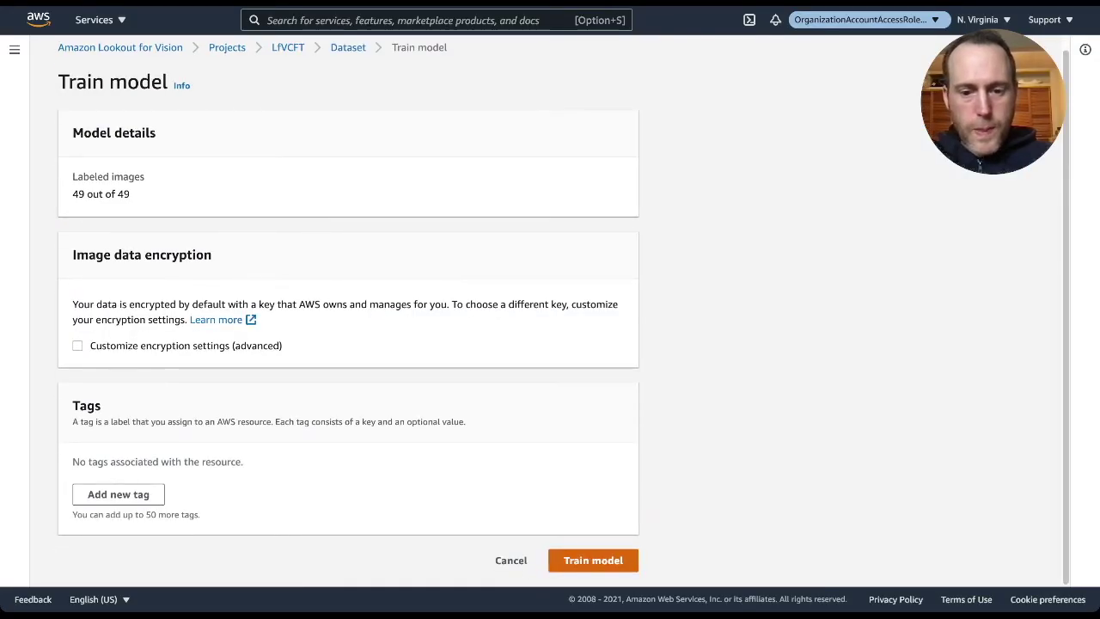
click(593, 559)
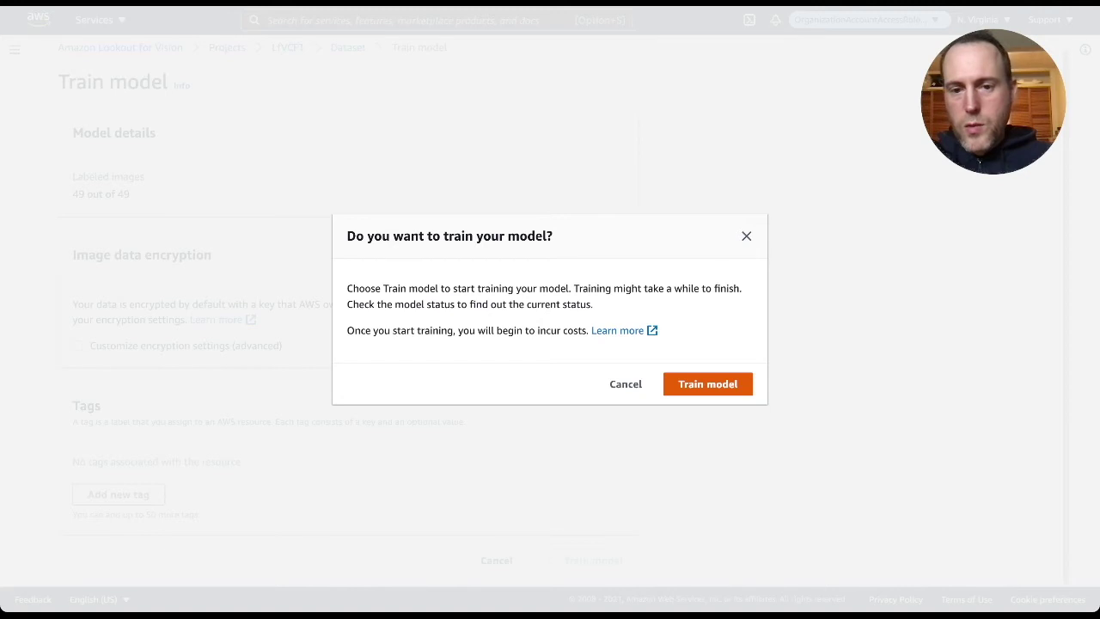
click(707, 383)
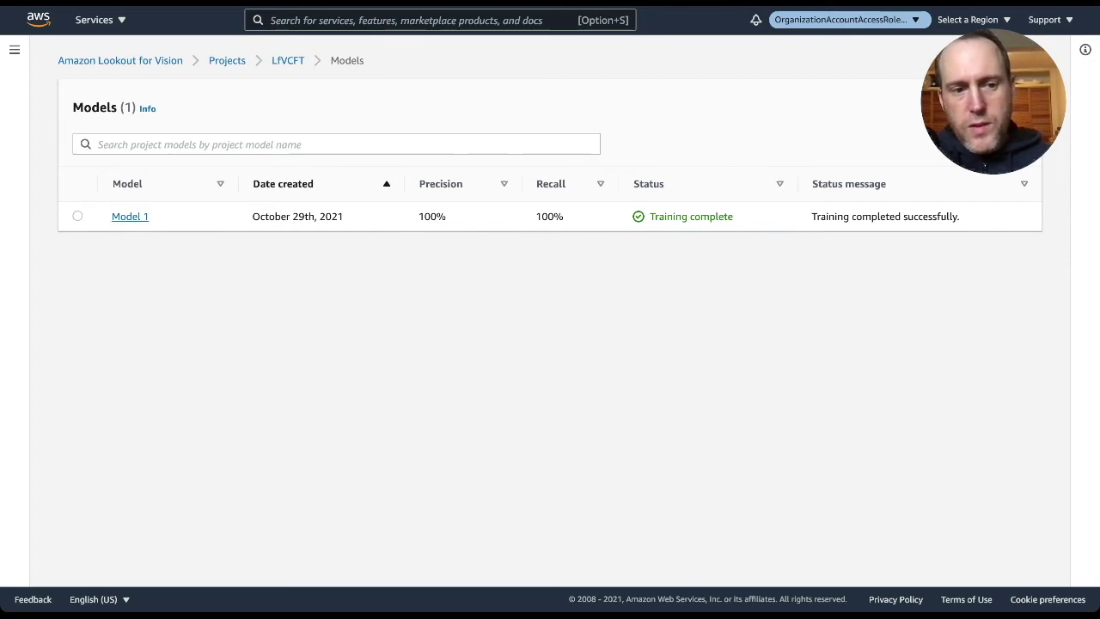
Step: Open Model 1 and examine its performance metrics and test results overview
click(129, 217)
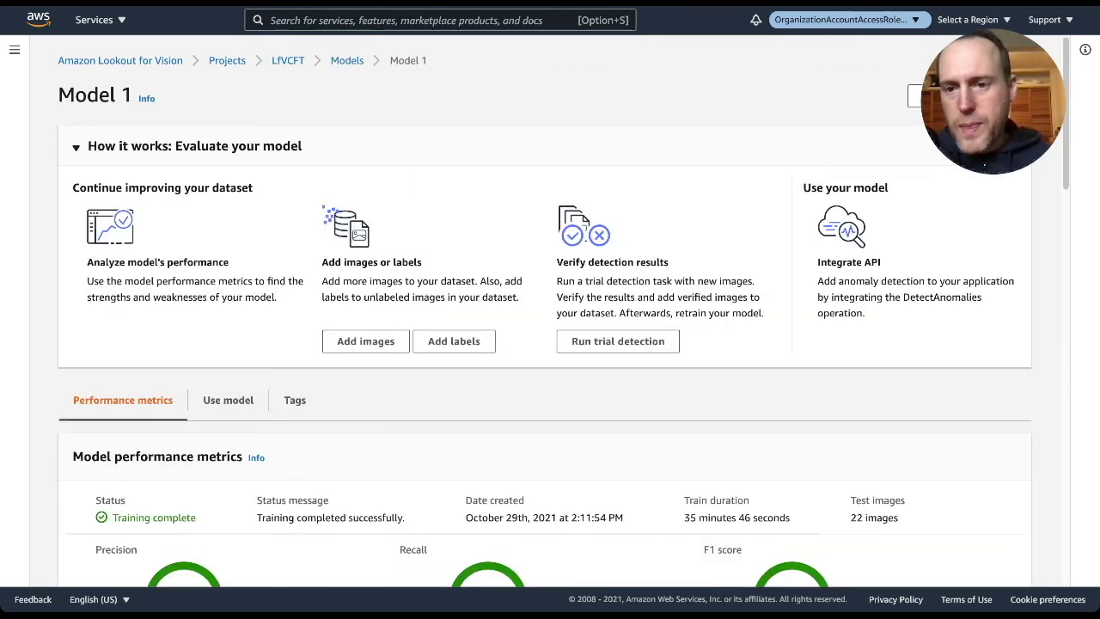
scroll(550, 309, down, 5)
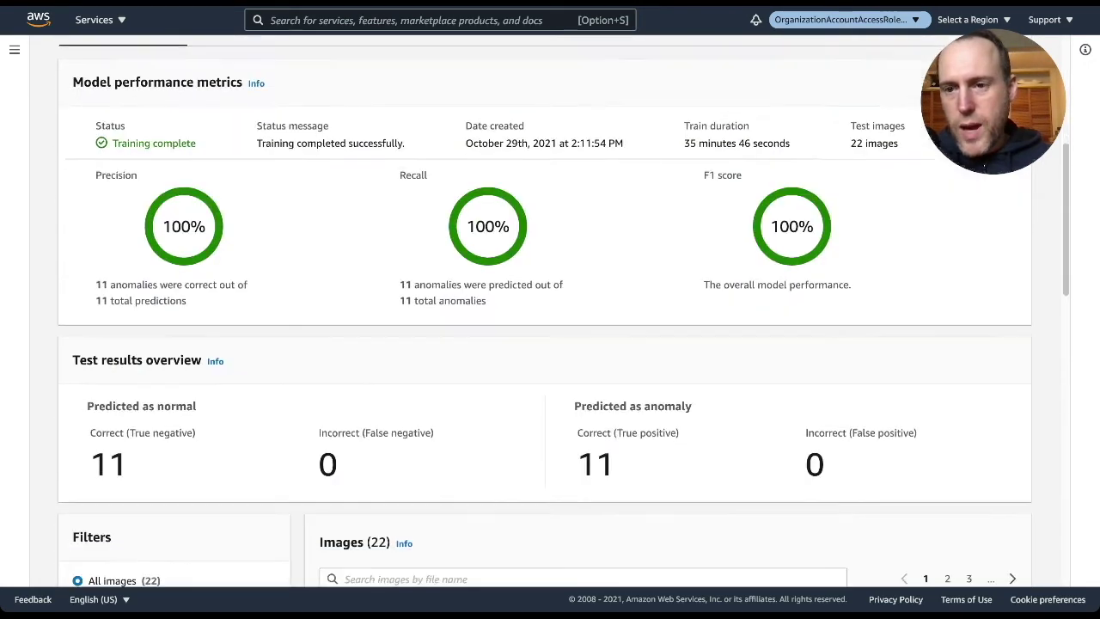
Step: Examine the test images of Model 1 with their predictions and confidence scores
scroll(549, 310, down, 3)
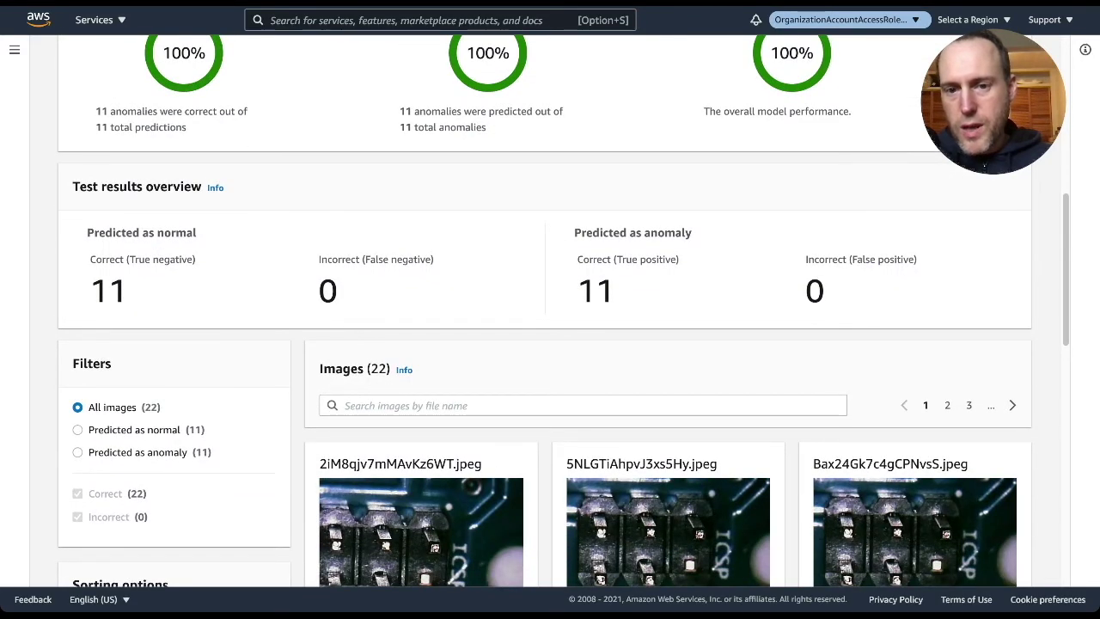
scroll(549, 310, down, 4)
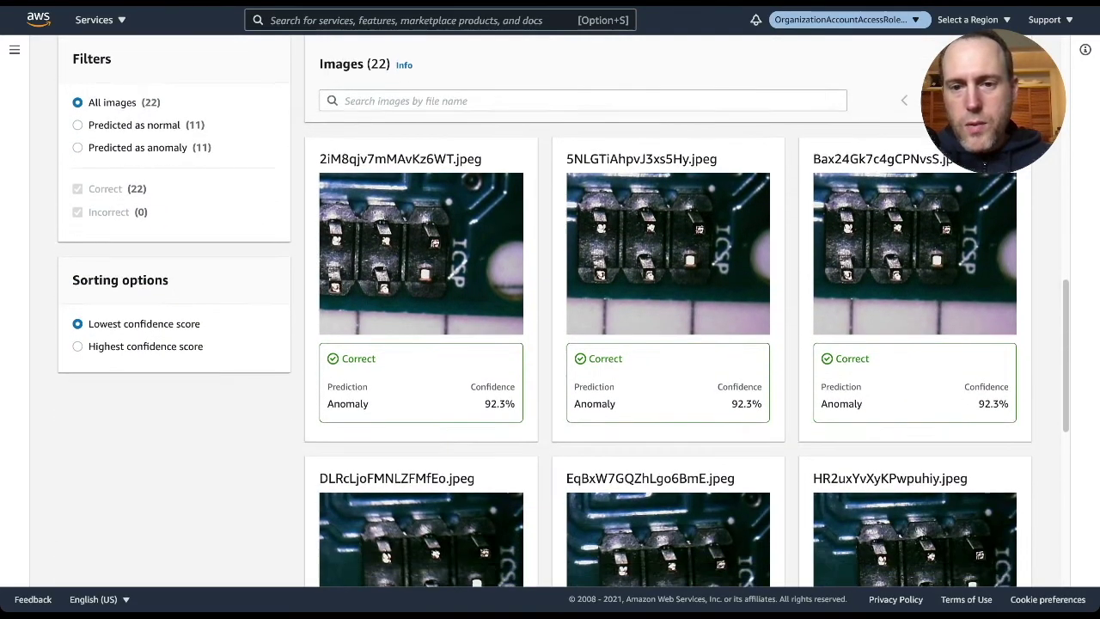
scroll(550, 309, down, 2)
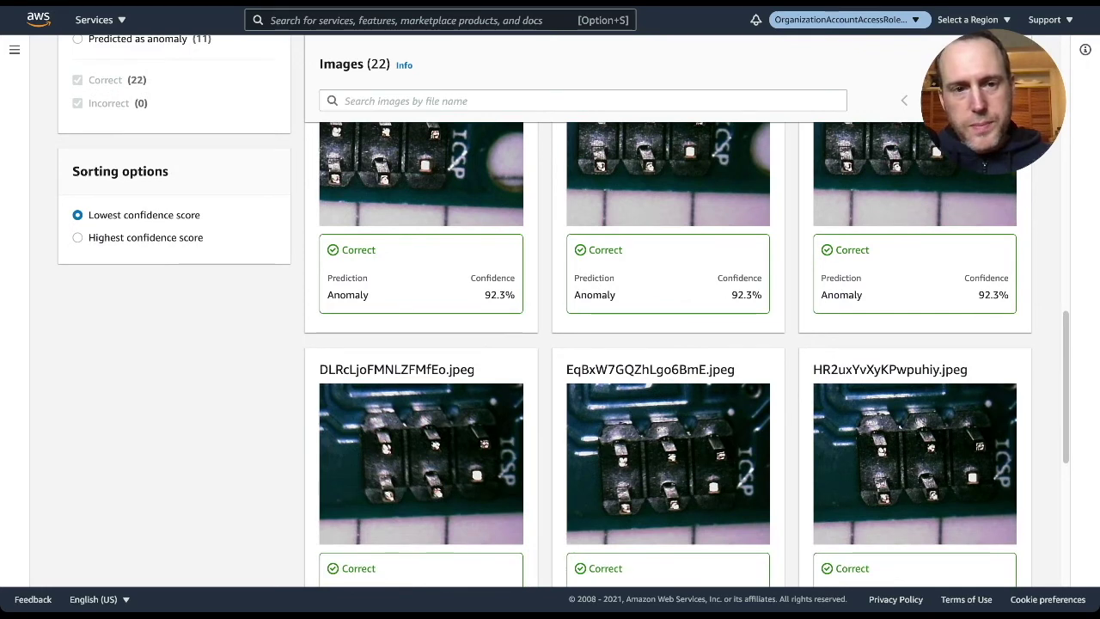
scroll(550, 310, up, 1)
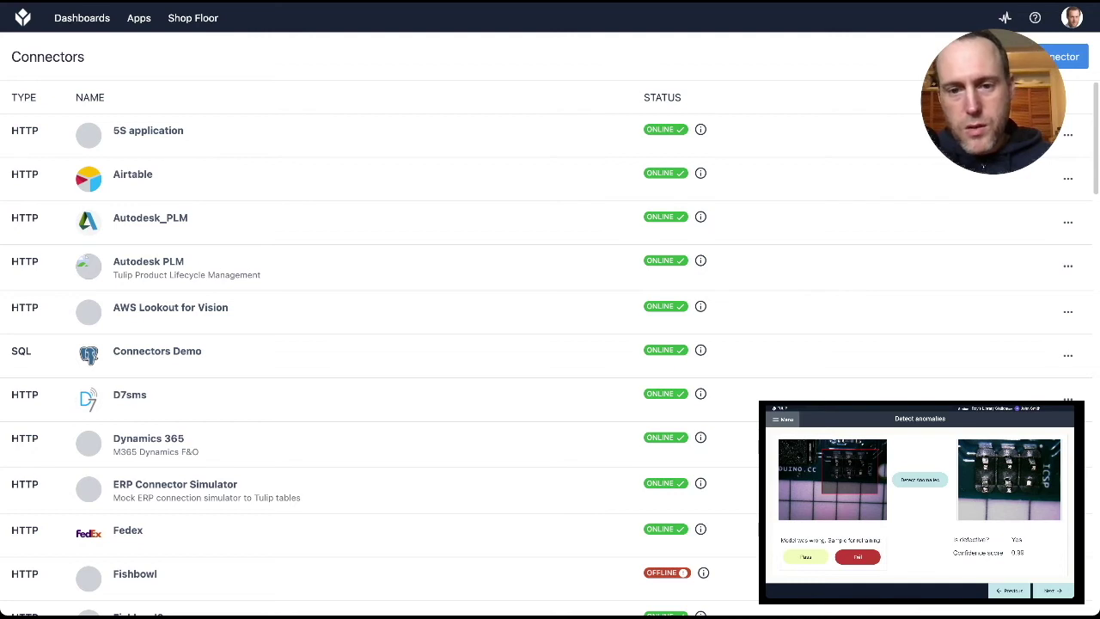
Step: In Tulip, open the AWS Lookout for Vision connector and set its connection host to mje9w2783d.execute-api.us-east-1.amazonaws.com
click(121, 307)
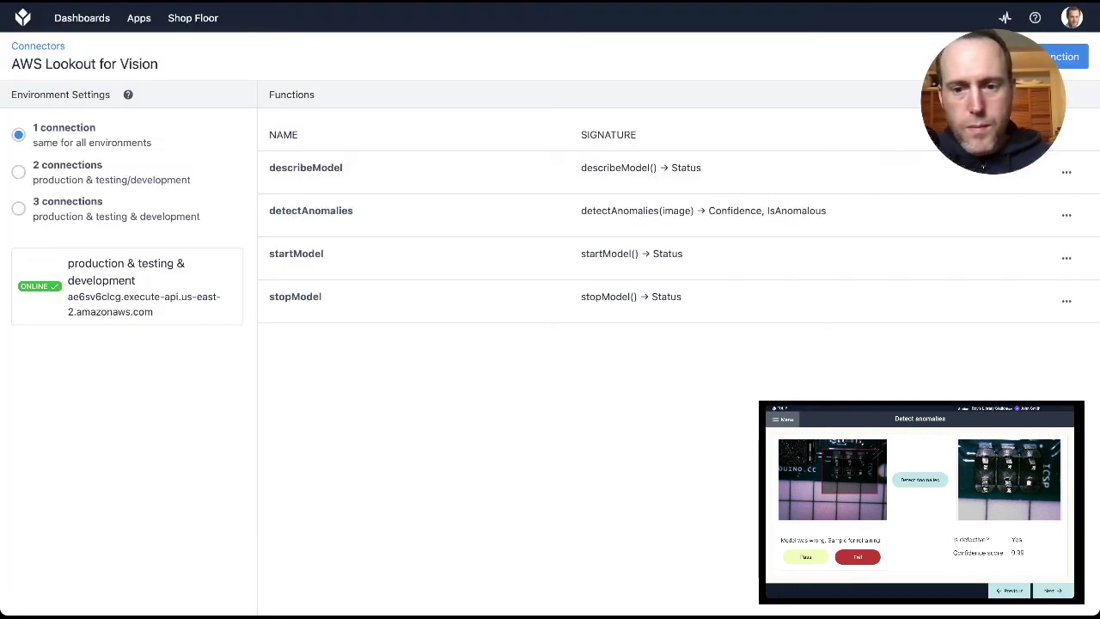
click(126, 286)
triple_click(473, 252)
key(ctrl+v)
click(733, 469)
click(731, 468)
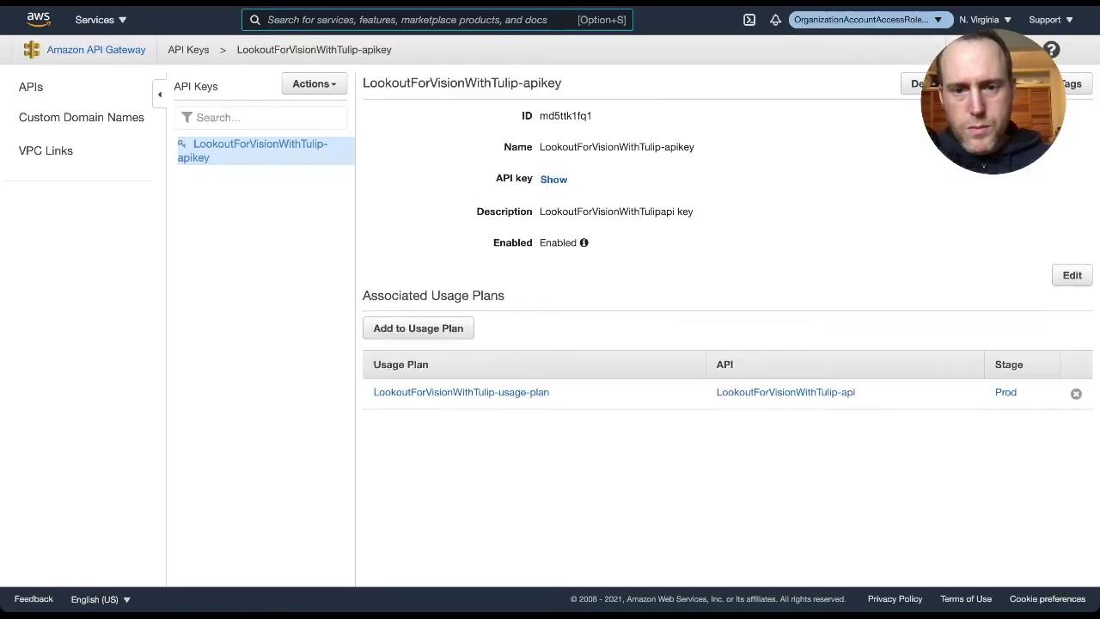
Step: Reveal the LookoutForVisionWithTulip-apikey in Amazon API Gateway, enter the API key as describeModel's X-API-Key header in the Tulip connector, and save
click(554, 178)
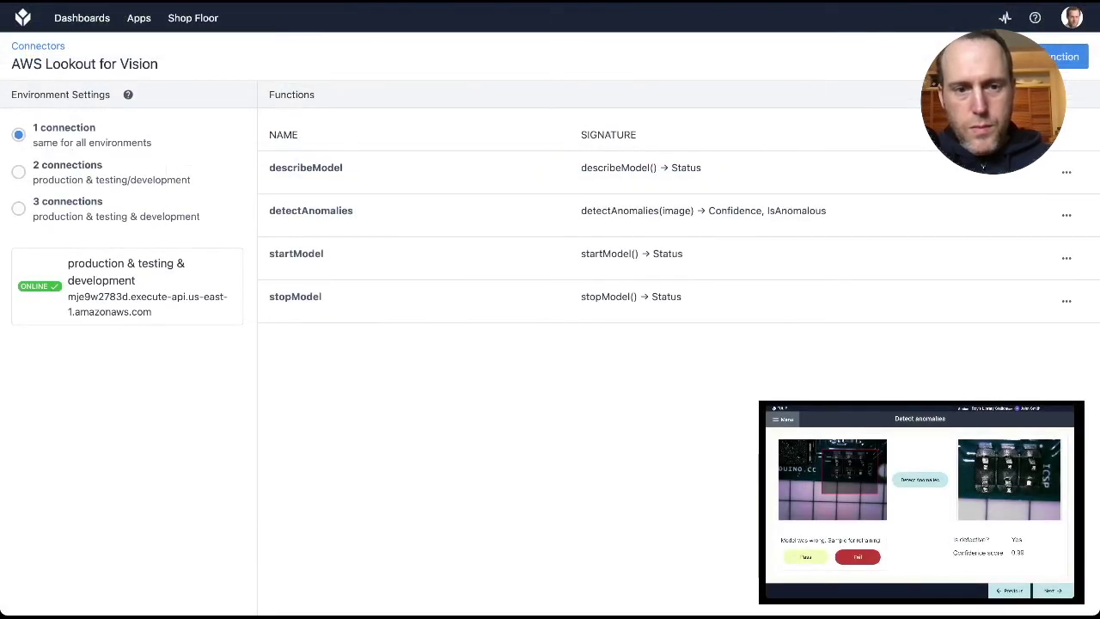
click(318, 169)
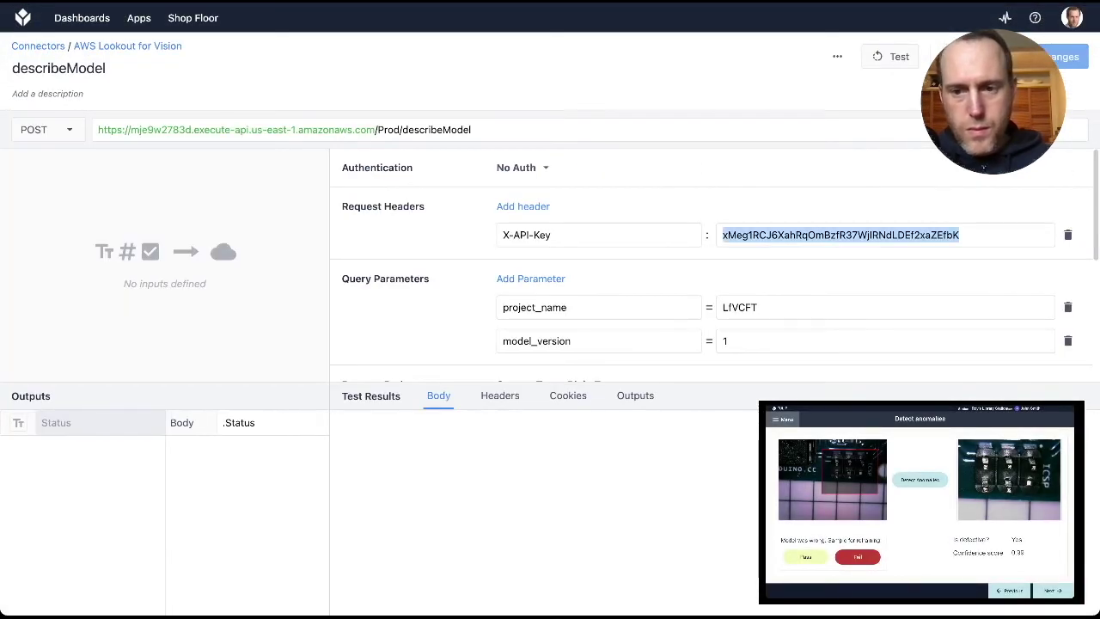
key(ctrl+v)
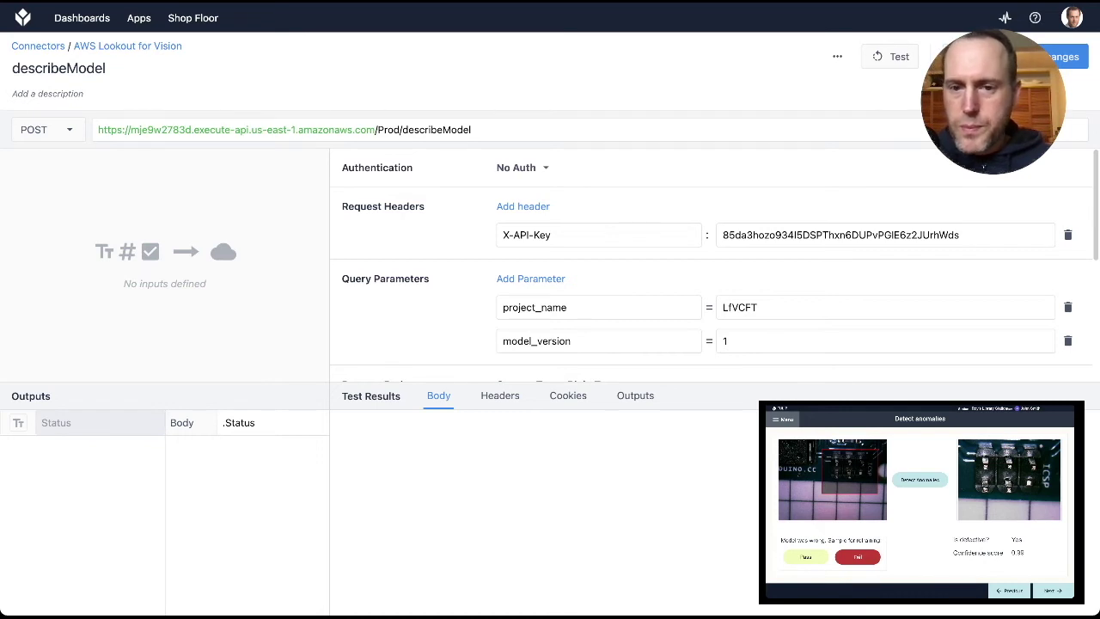
click(1031, 57)
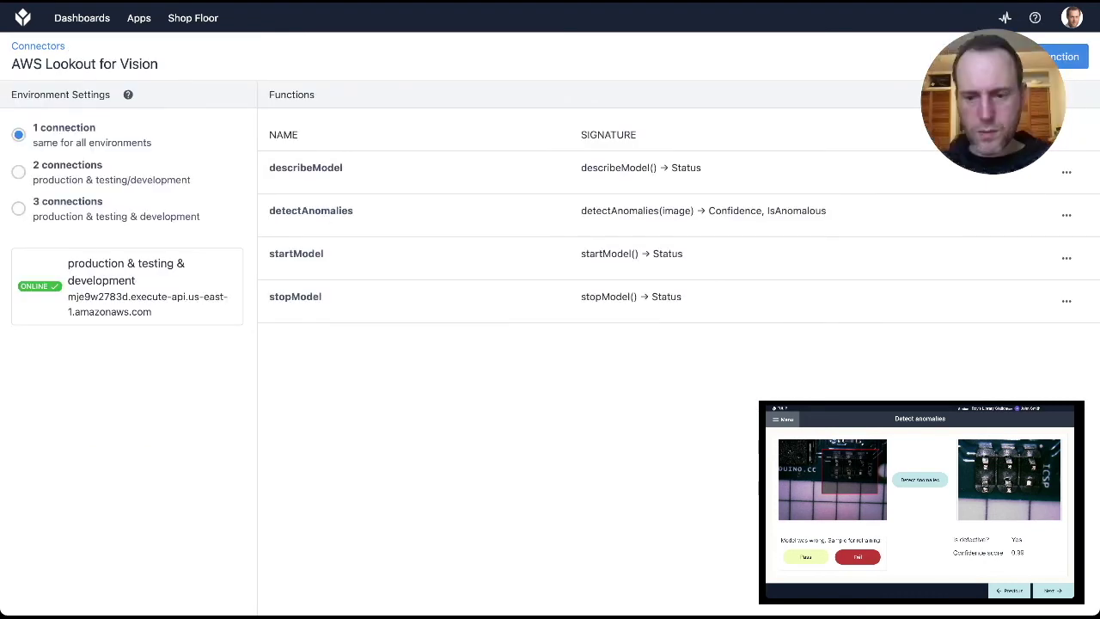
Step: Replace the X-API-Key header value with the copied API key in the detectAnomalies, startModel and stopModel functions, saving each one
click(310, 210)
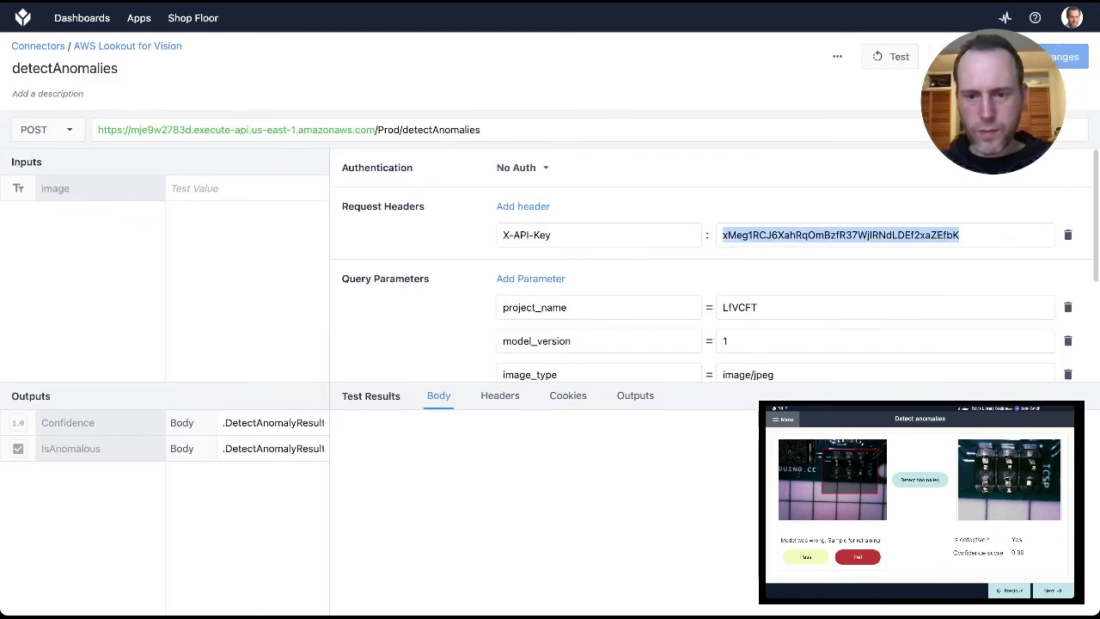
click(1061, 57)
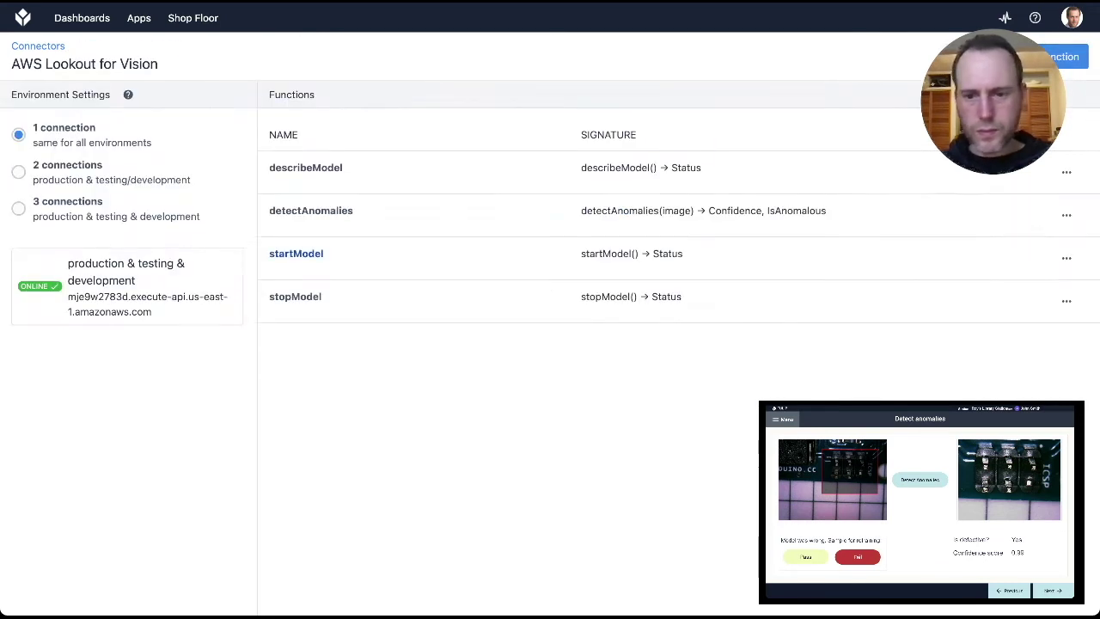
click(310, 370)
click(1061, 57)
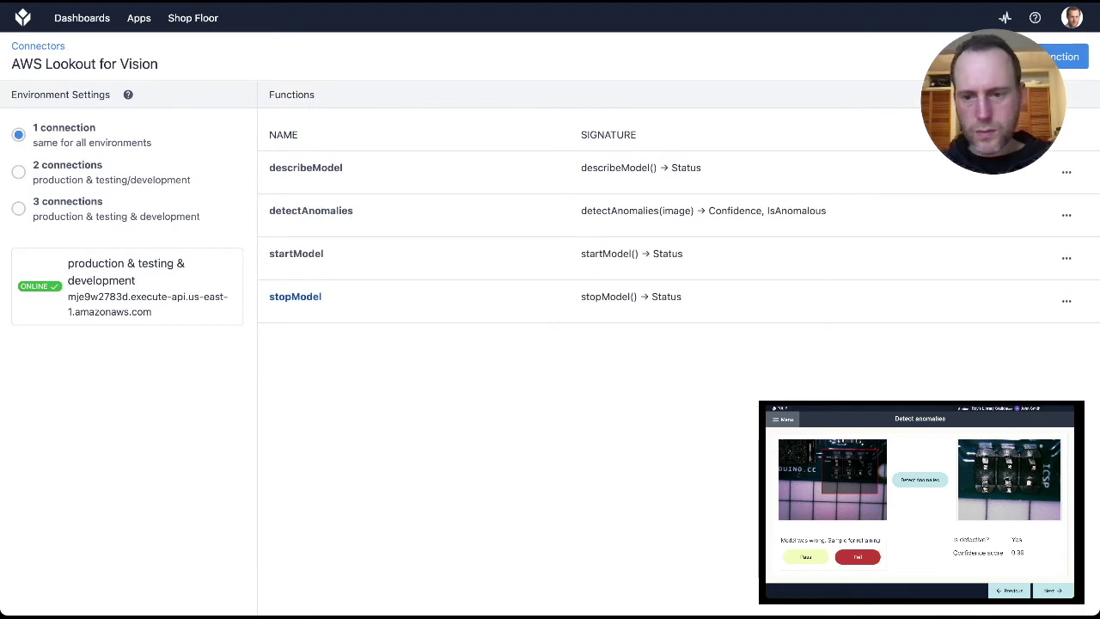
click(295, 296)
click(1061, 56)
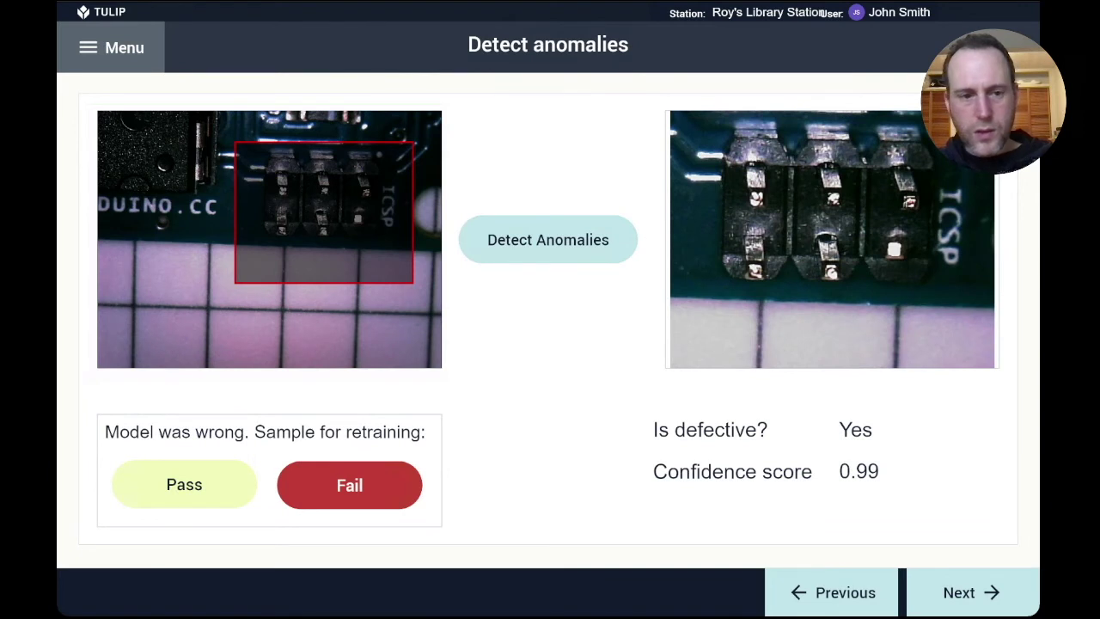
Step: Switch to the Tulip Player, restart the Defect Detection with Lookout for Vision app and begin it again
click(110, 48)
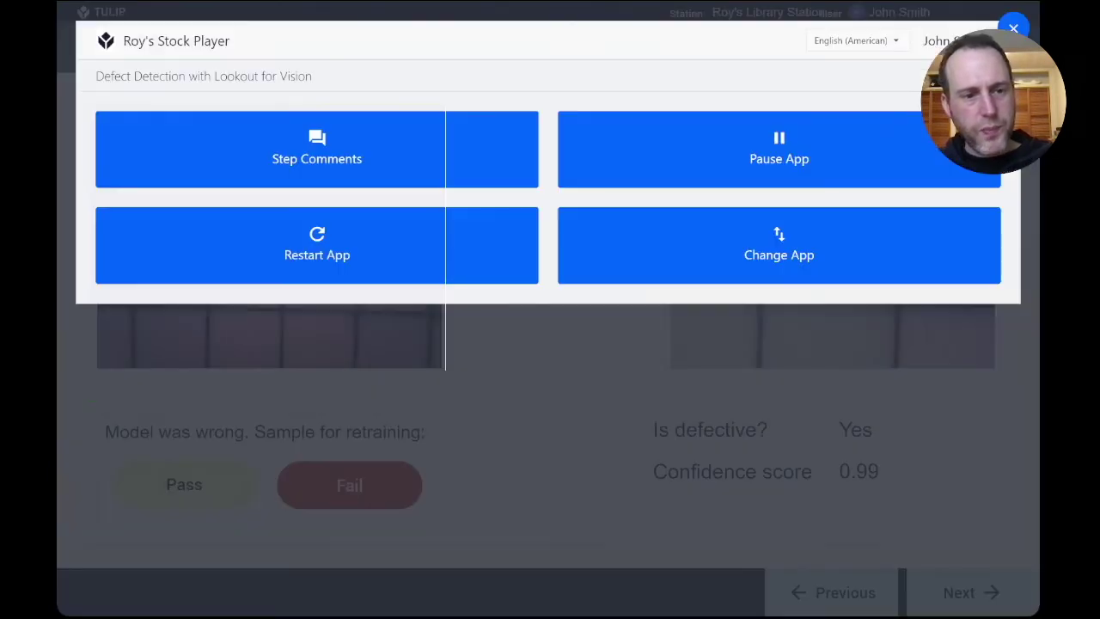
click(317, 243)
click(638, 235)
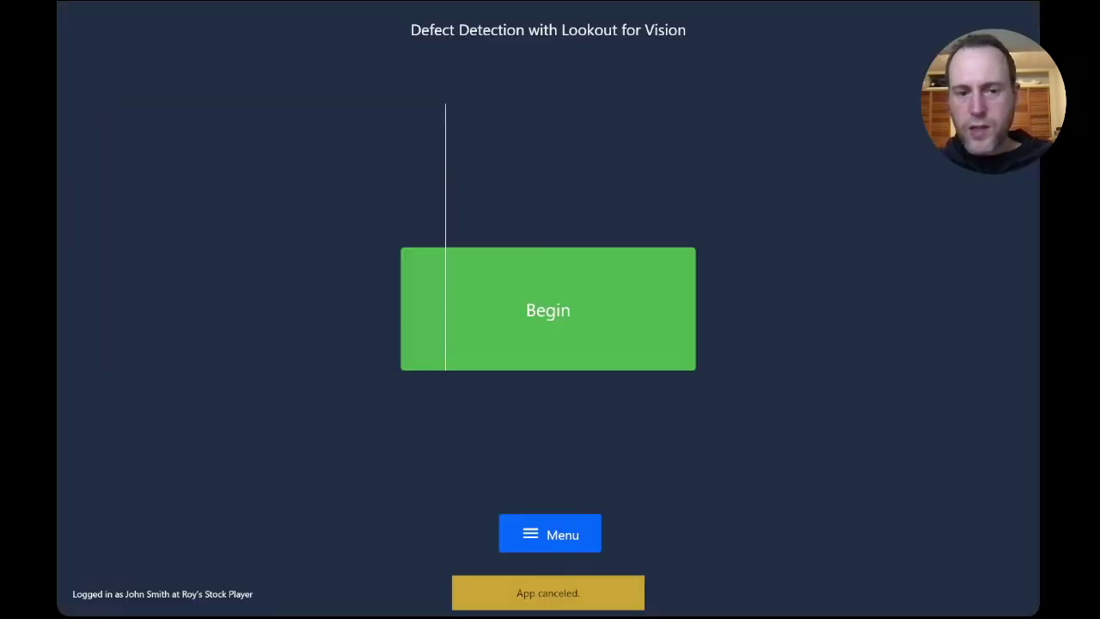
click(547, 309)
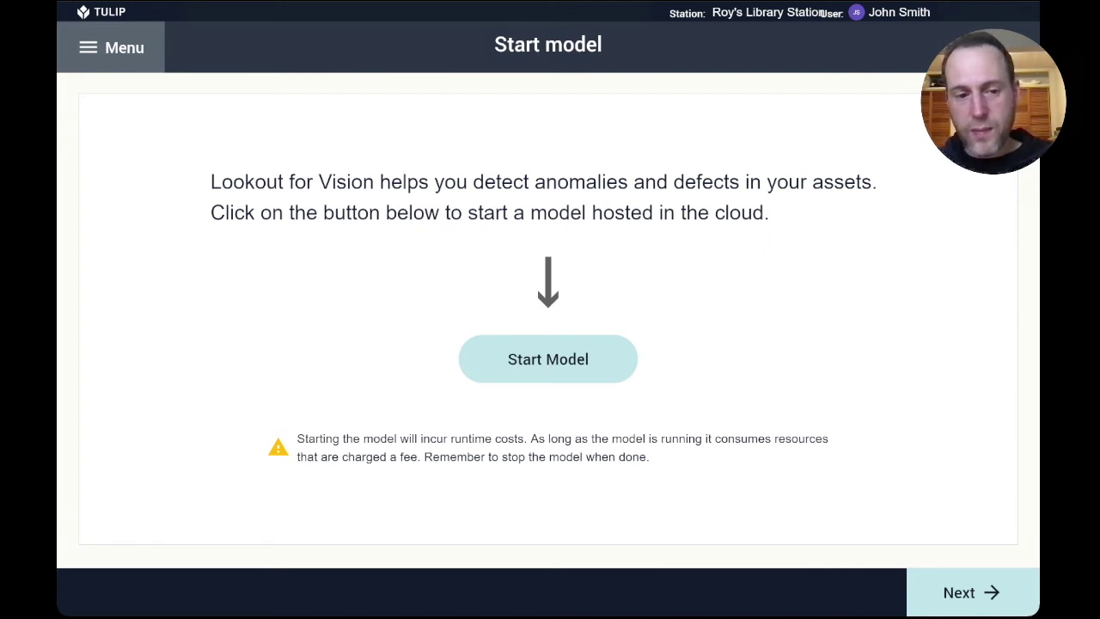
Step: Start the cloud-hosted model and check its hosting status
click(547, 359)
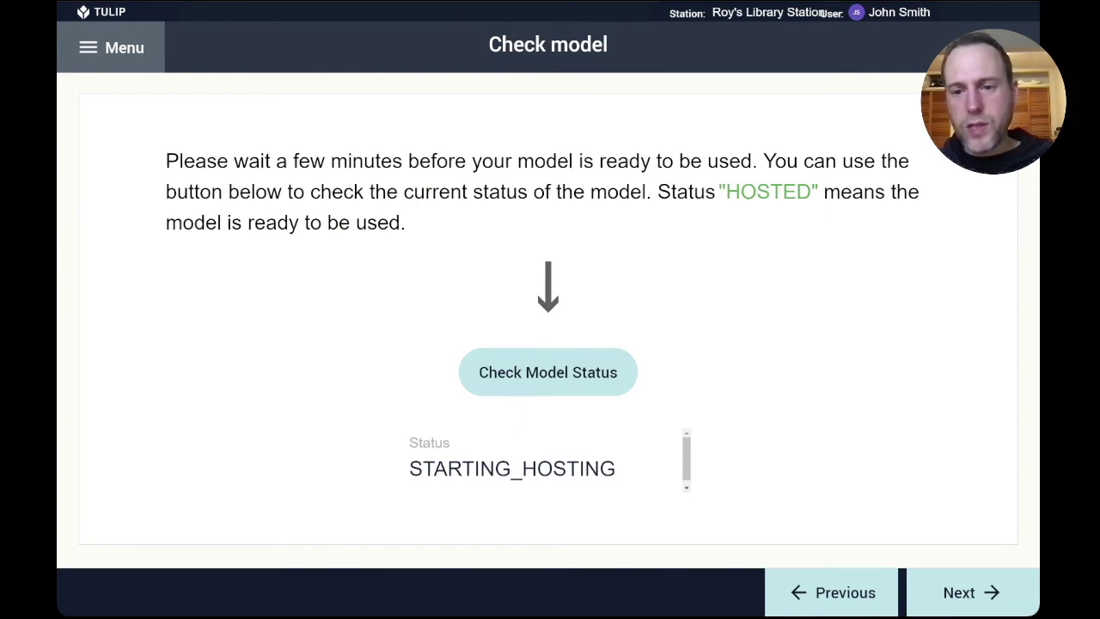
click(548, 372)
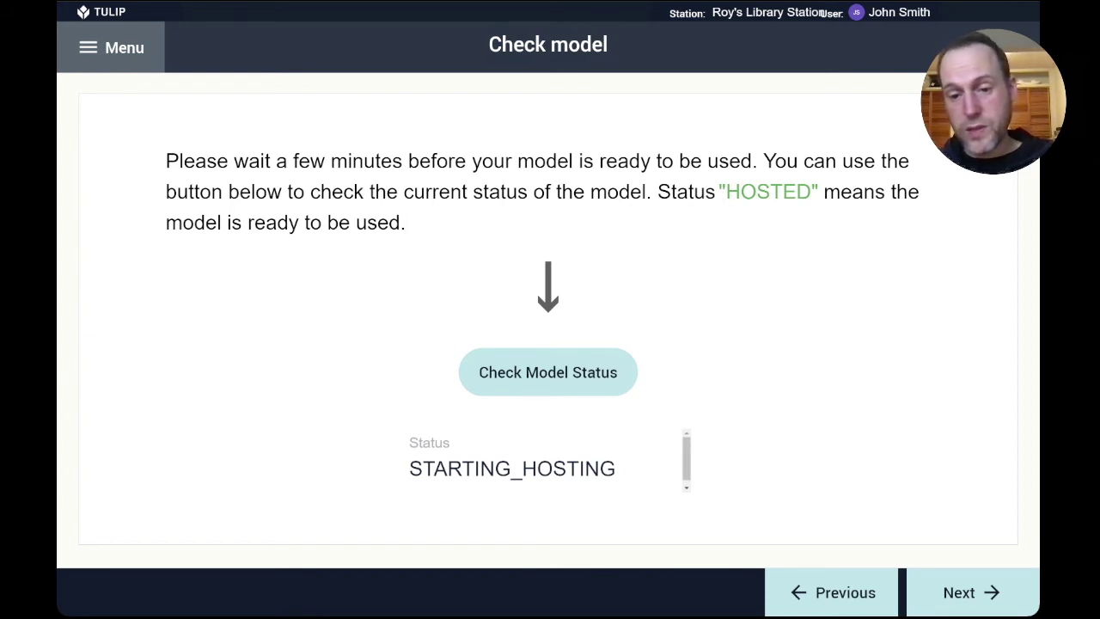
click(548, 372)
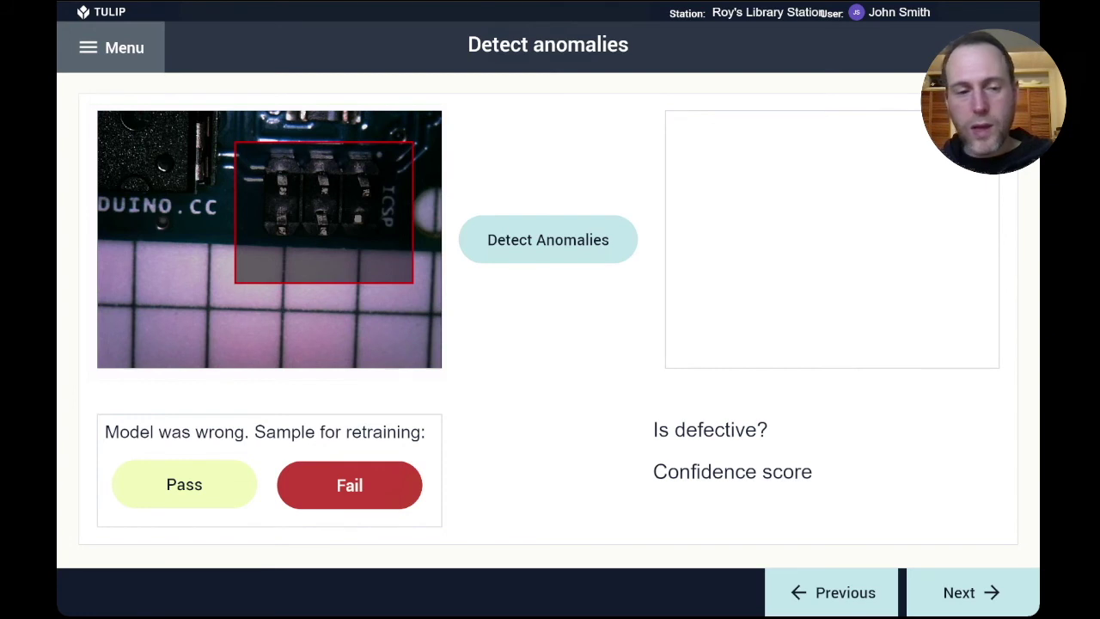
Step: Run anomaly detection on several camera images of the boards' ICSP header and submit a Pass sample for retraining
click(547, 239)
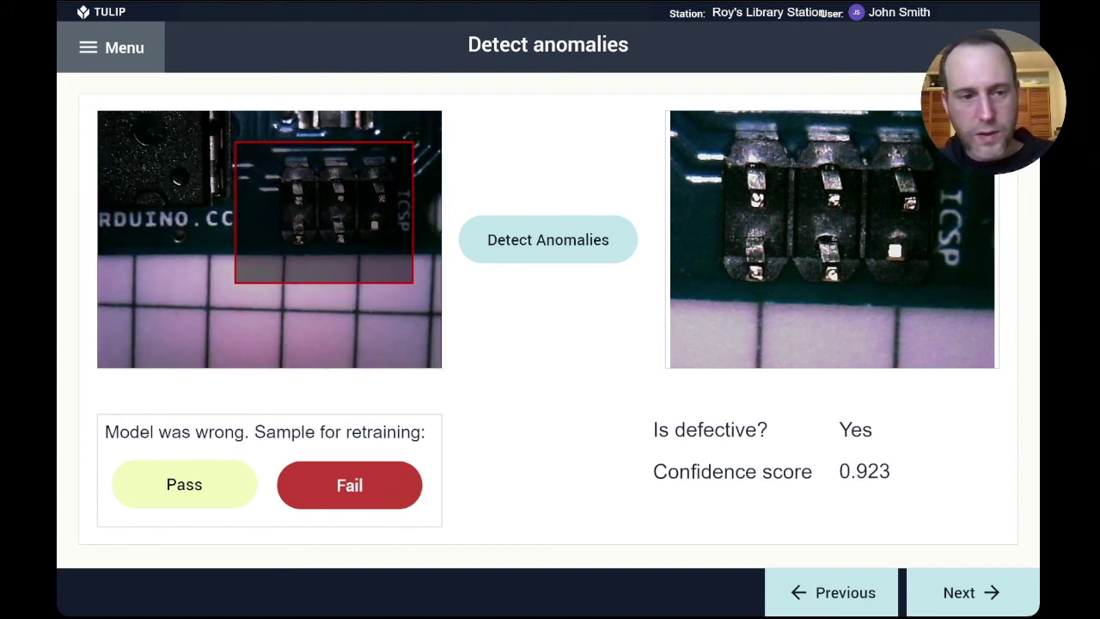
click(548, 240)
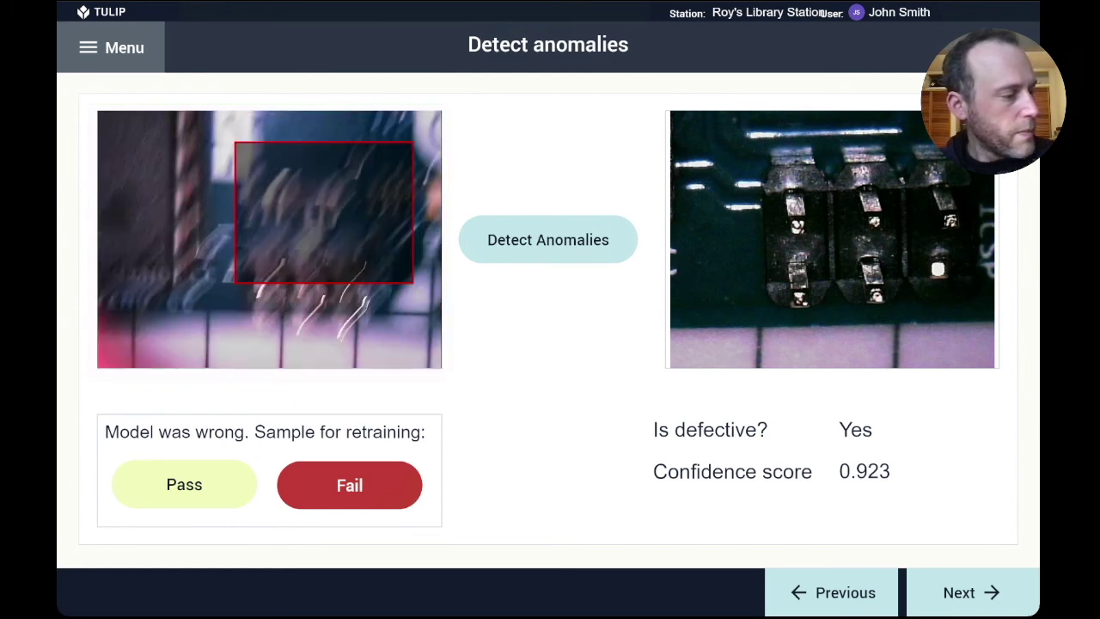
click(548, 240)
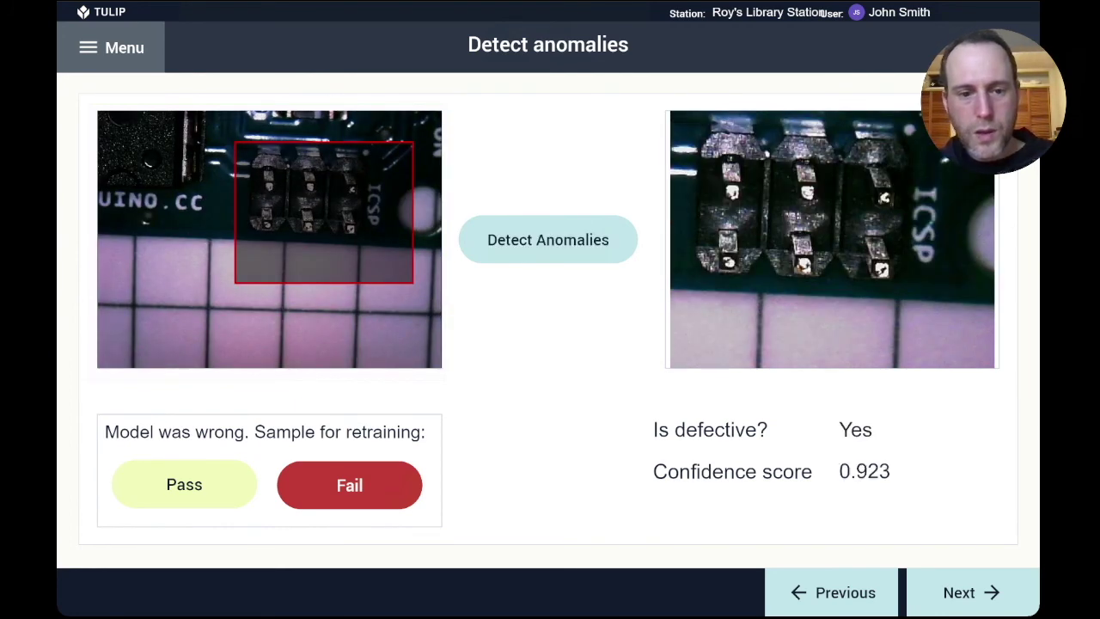
click(548, 239)
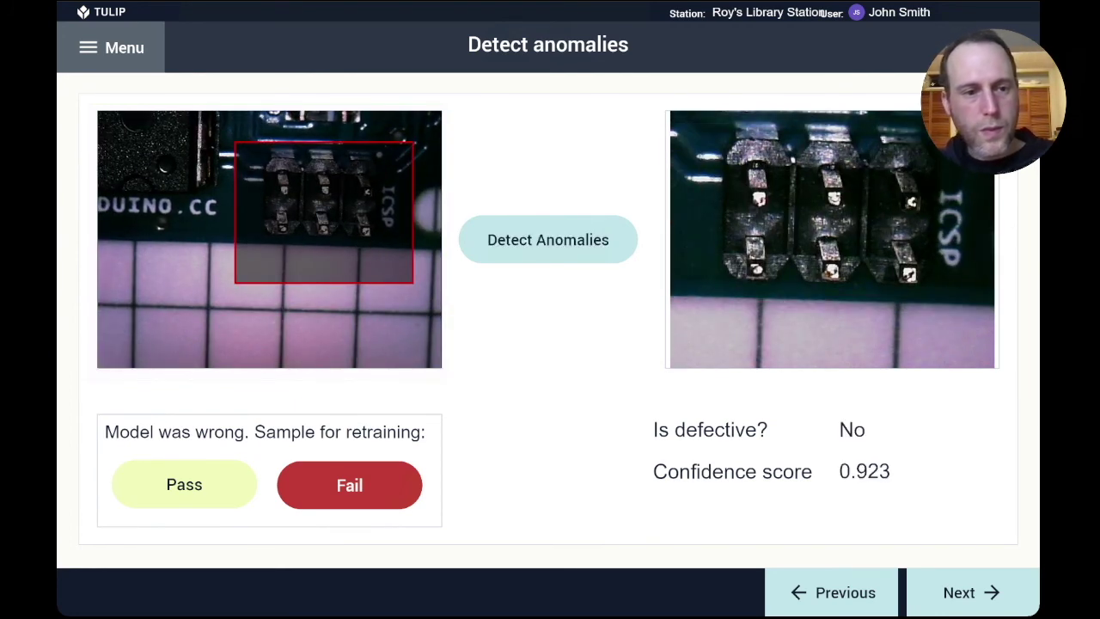
click(549, 240)
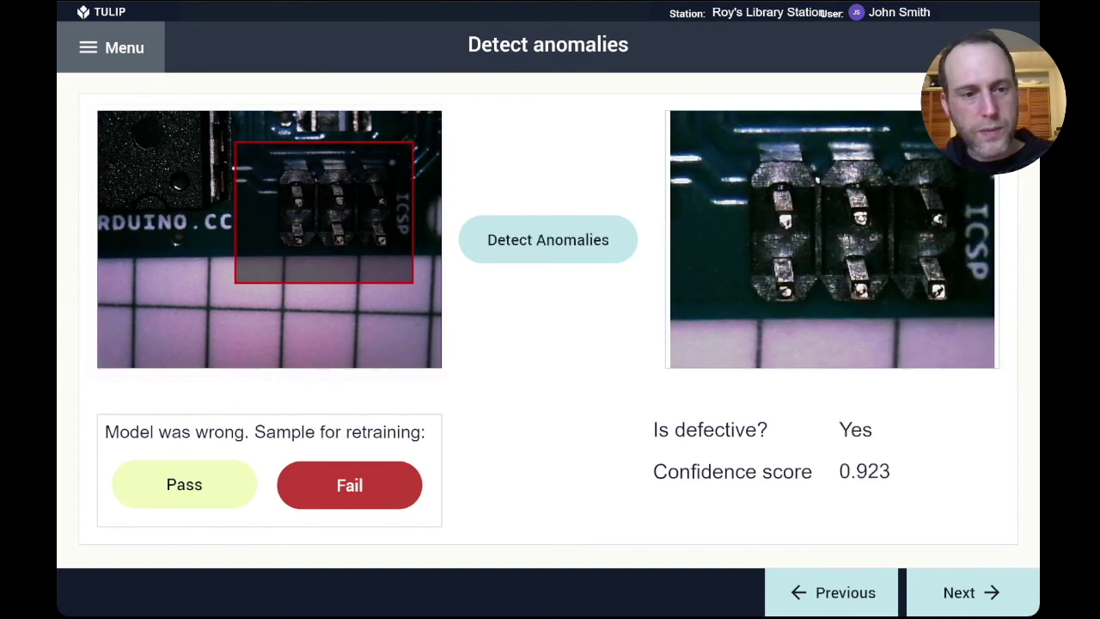
click(548, 240)
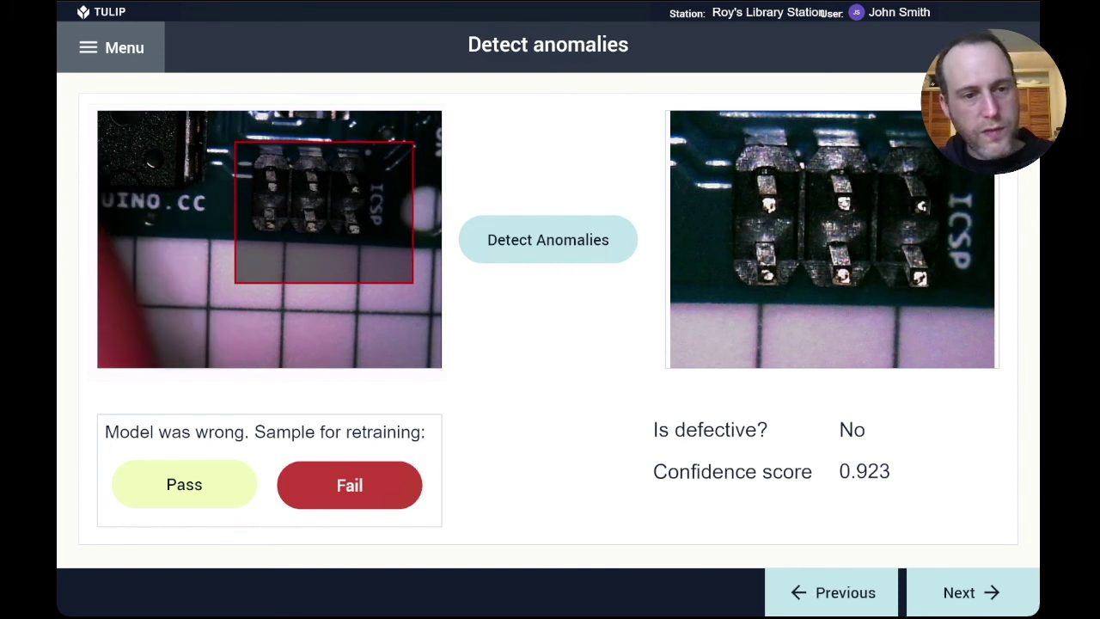
click(547, 239)
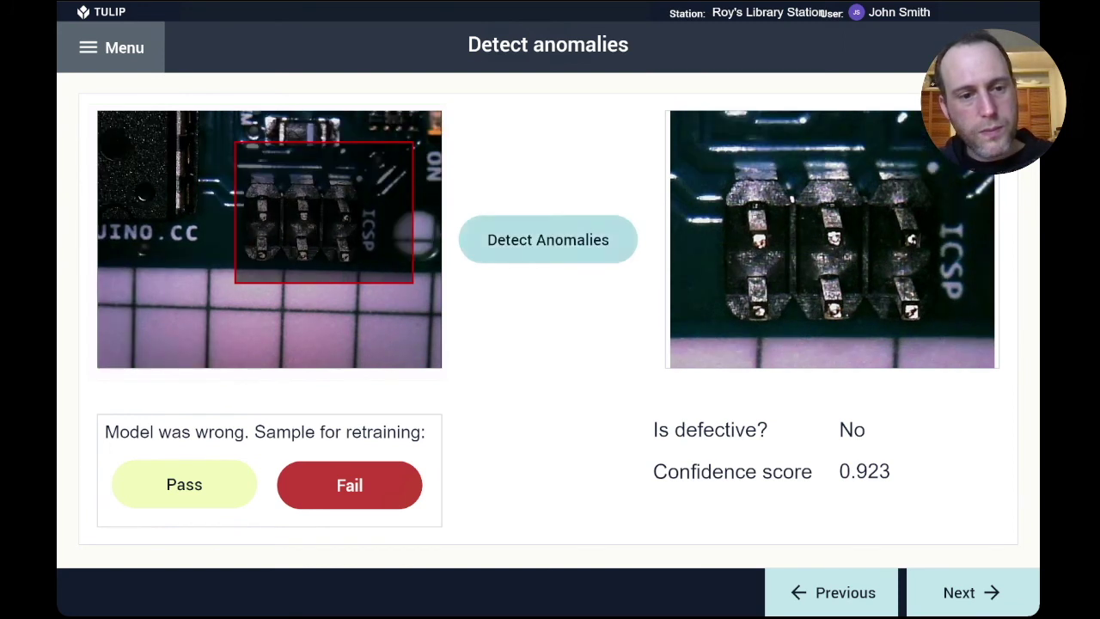
click(548, 240)
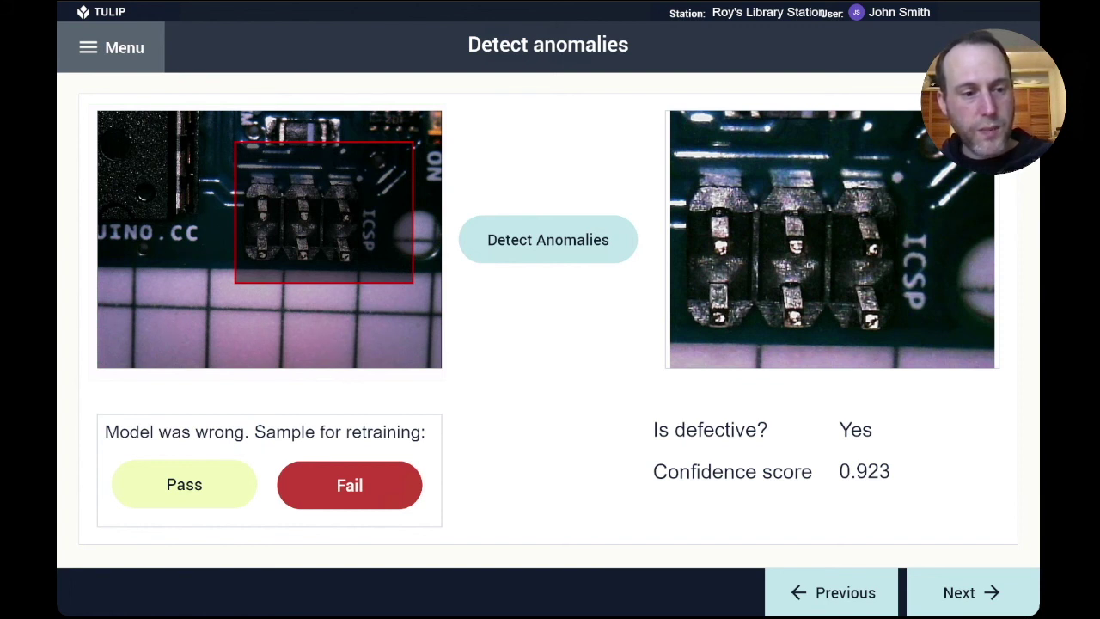
click(184, 485)
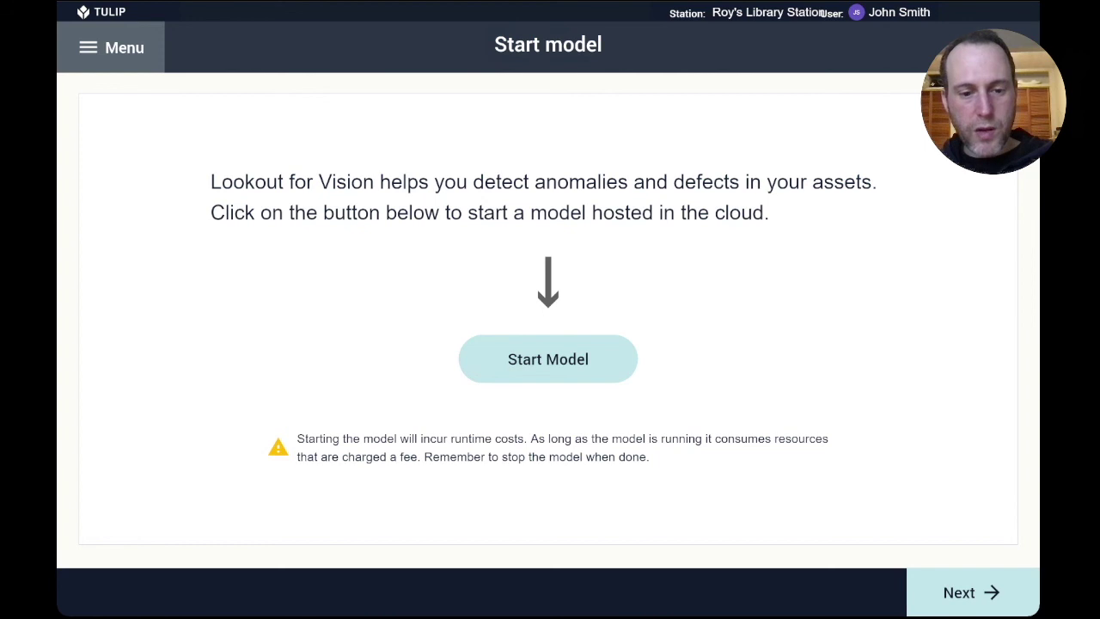
Step: Advance through the app from Start model to the Stop model step
click(971, 592)
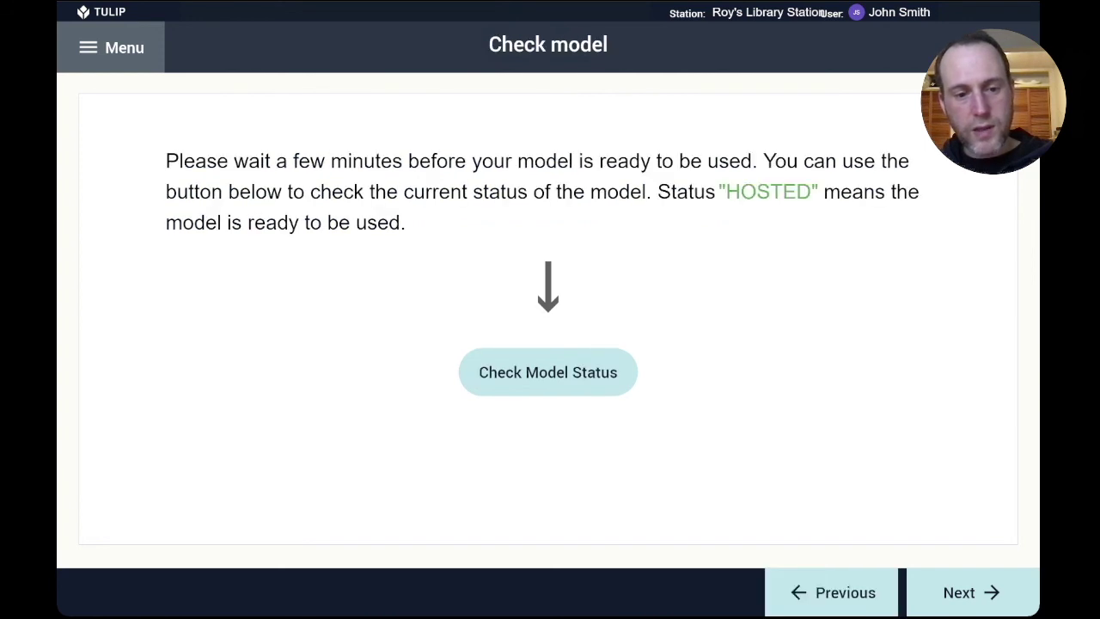
click(972, 592)
click(972, 592)
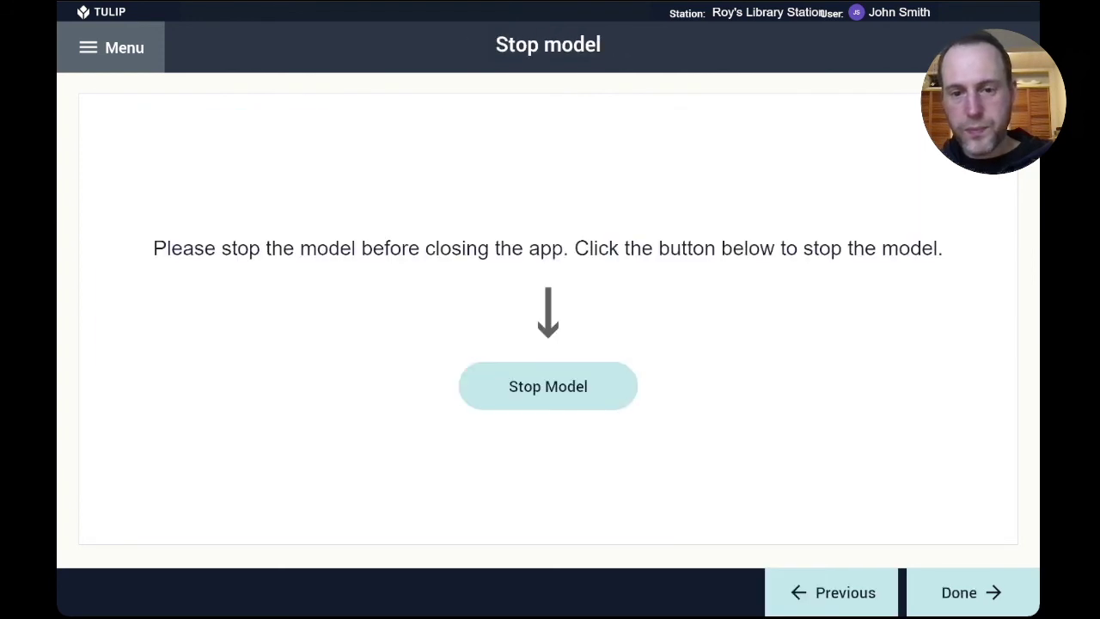